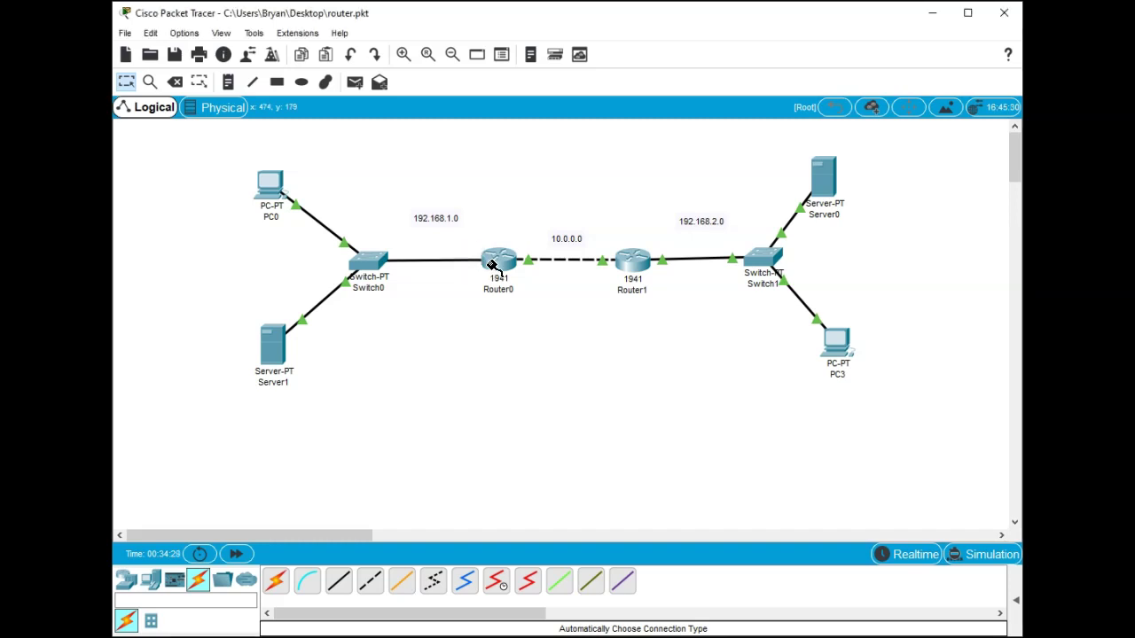
Step: Cable Router0's GigabitEthernet0/0 to Switch0 and its GigabitEthernet0/1 to Router1
click(492, 262)
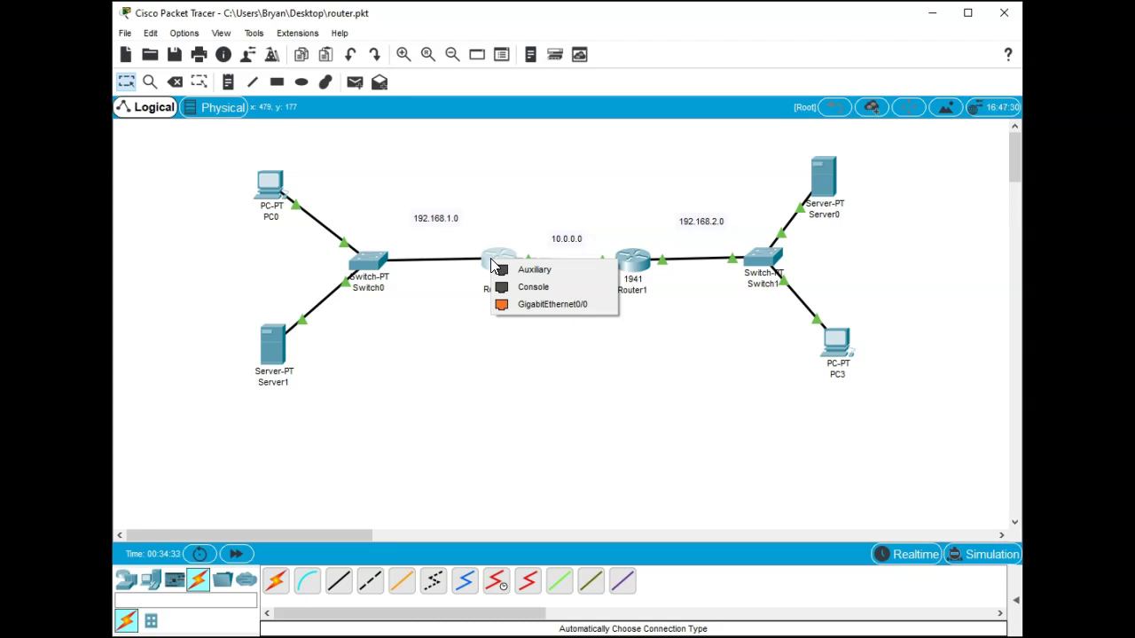
click(550, 304)
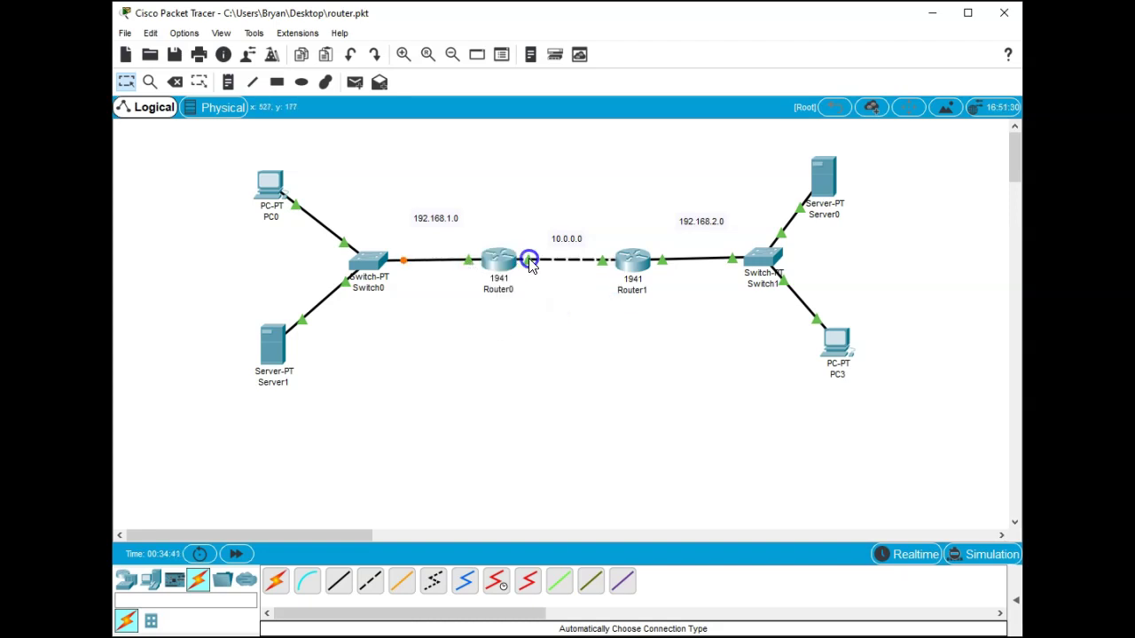
click(498, 261)
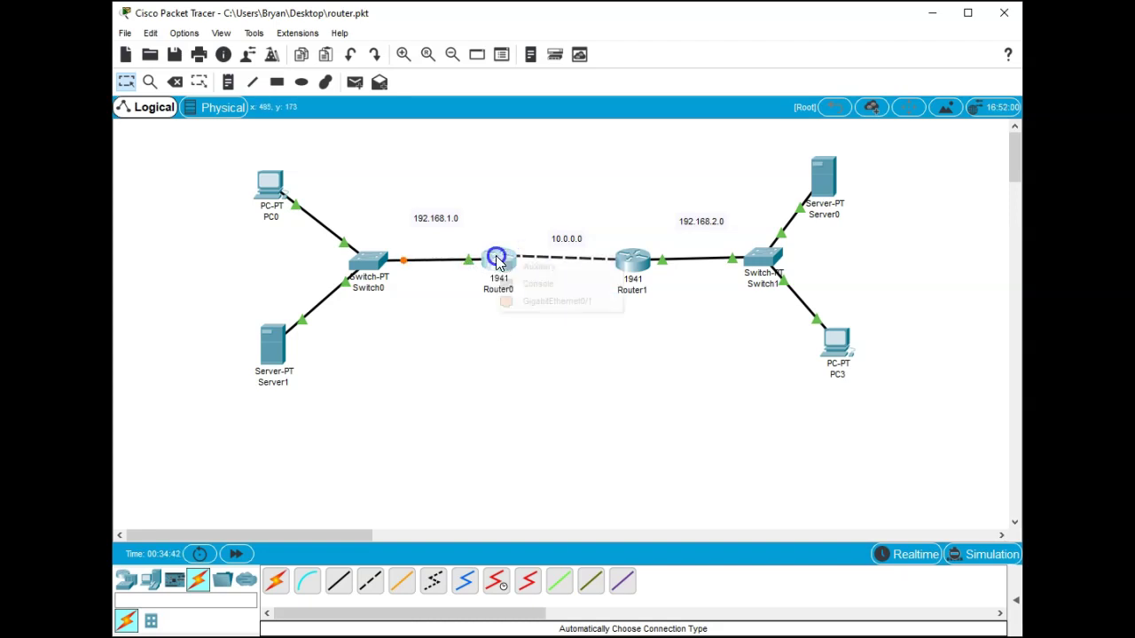
click(539, 307)
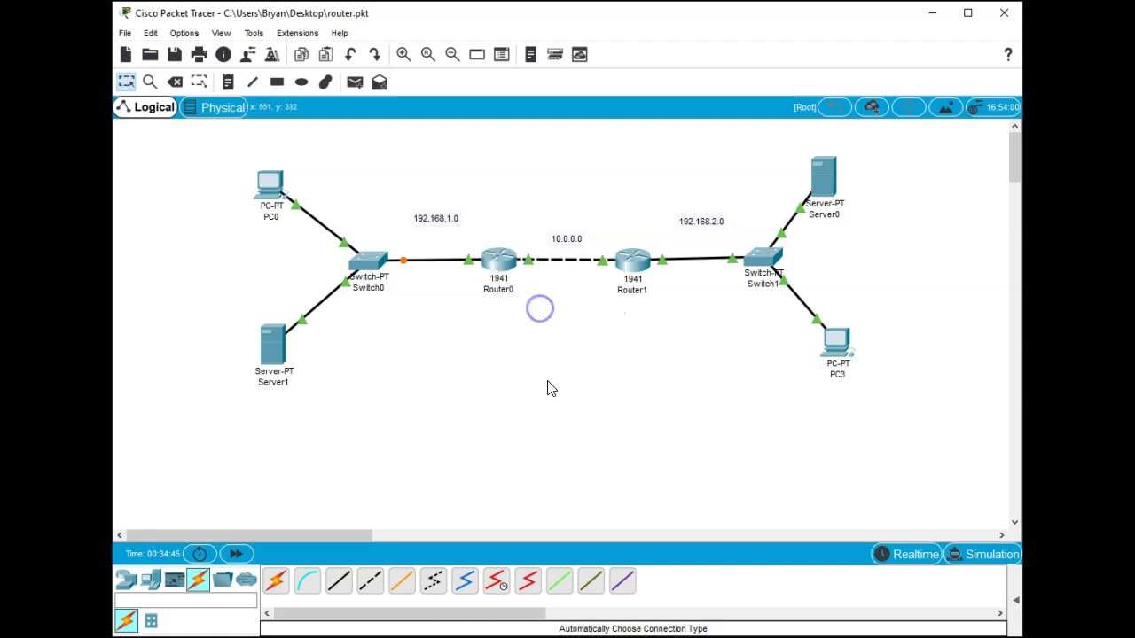
Step: Inspect Router0's GigabitEthernet0/0 and GigabitEthernet0/1 settings in its Config tab, then close the window
click(493, 282)
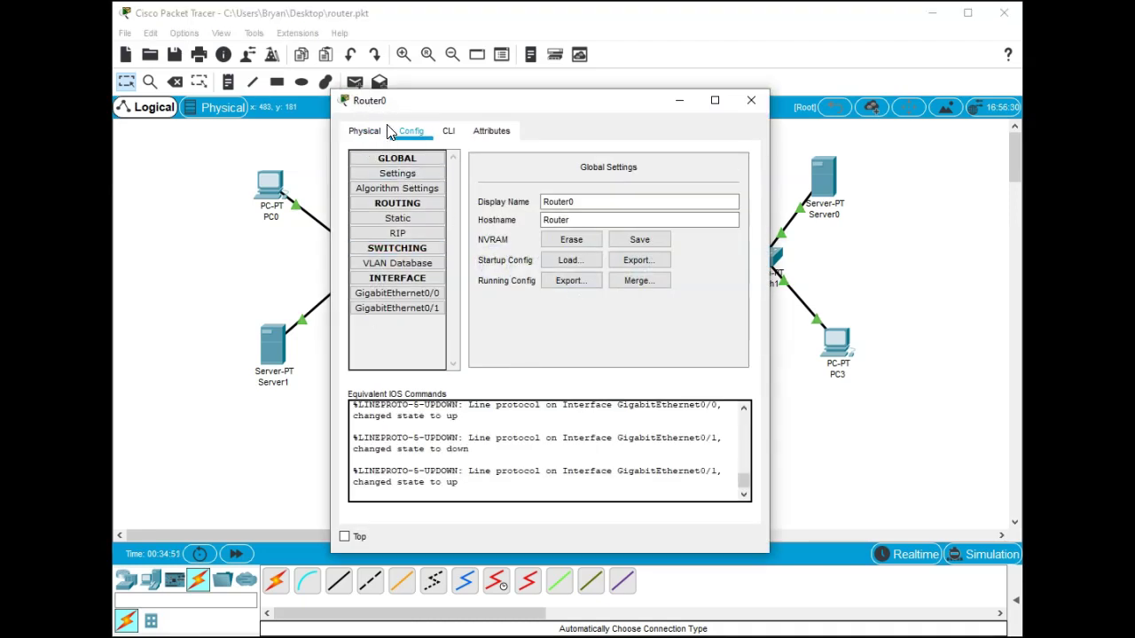
click(413, 299)
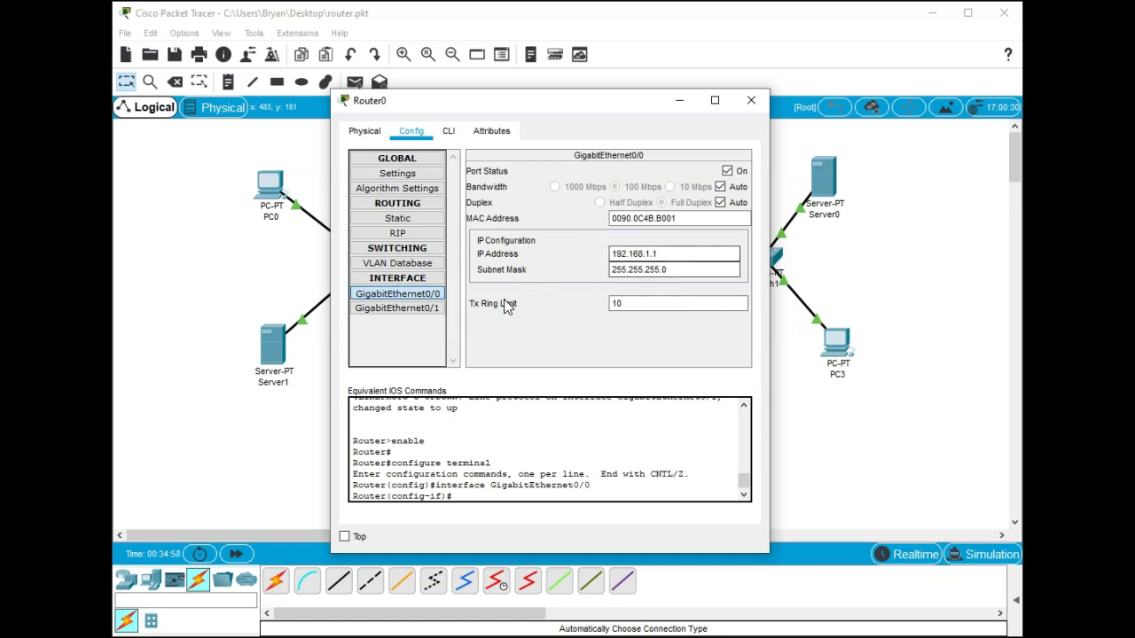
click(413, 308)
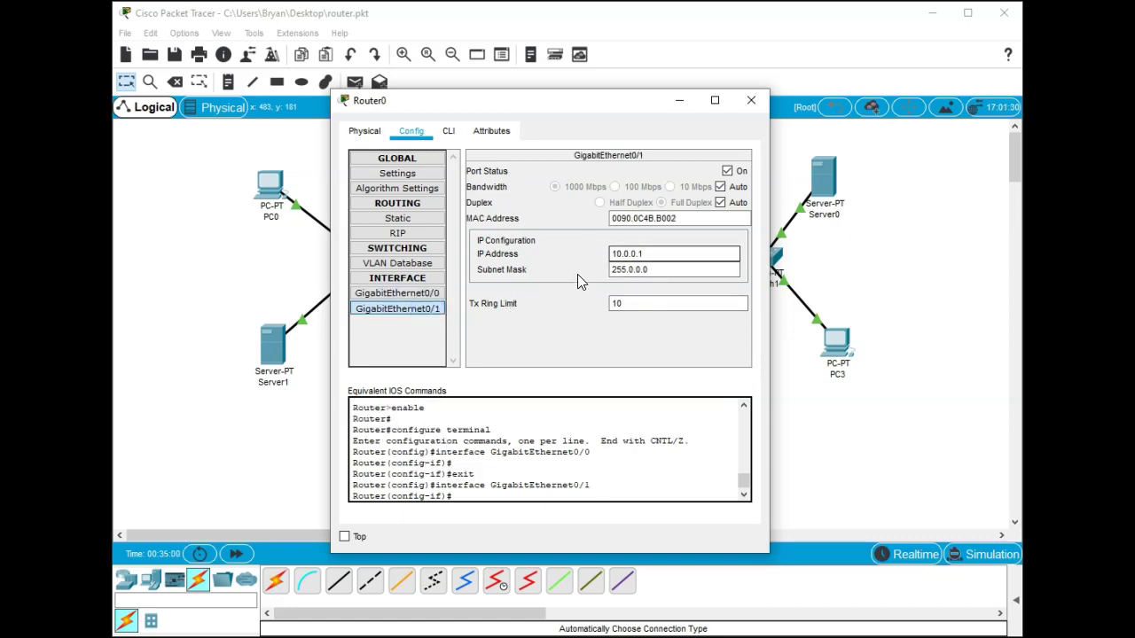
click(750, 100)
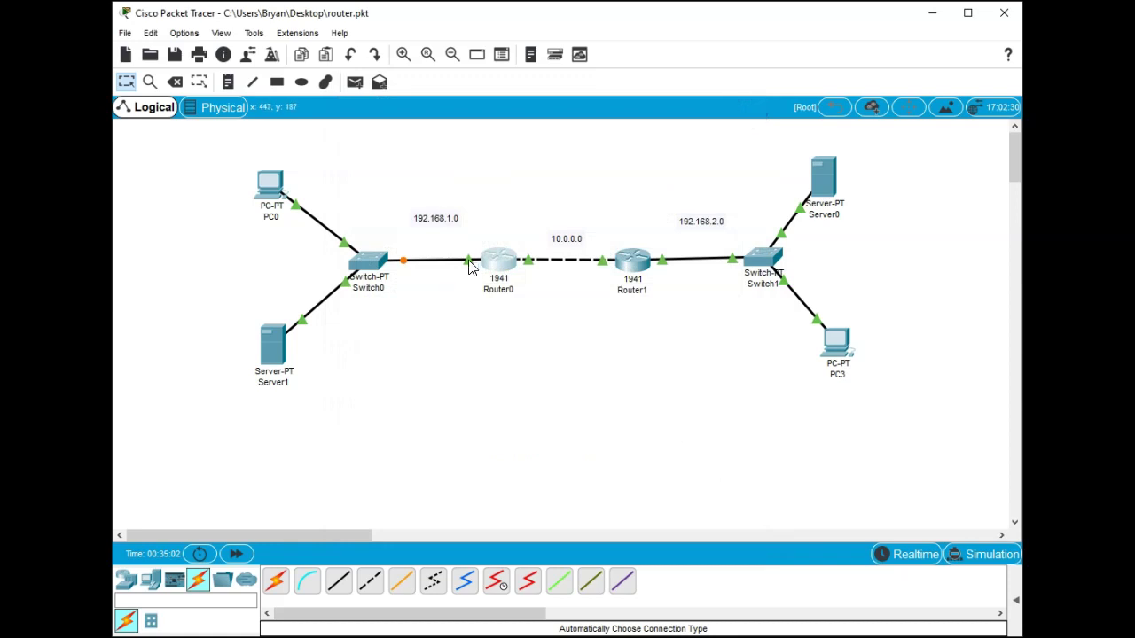
Step: Read the port labels on Router0's links to Switch0 and Router1
mouse_move(470, 266)
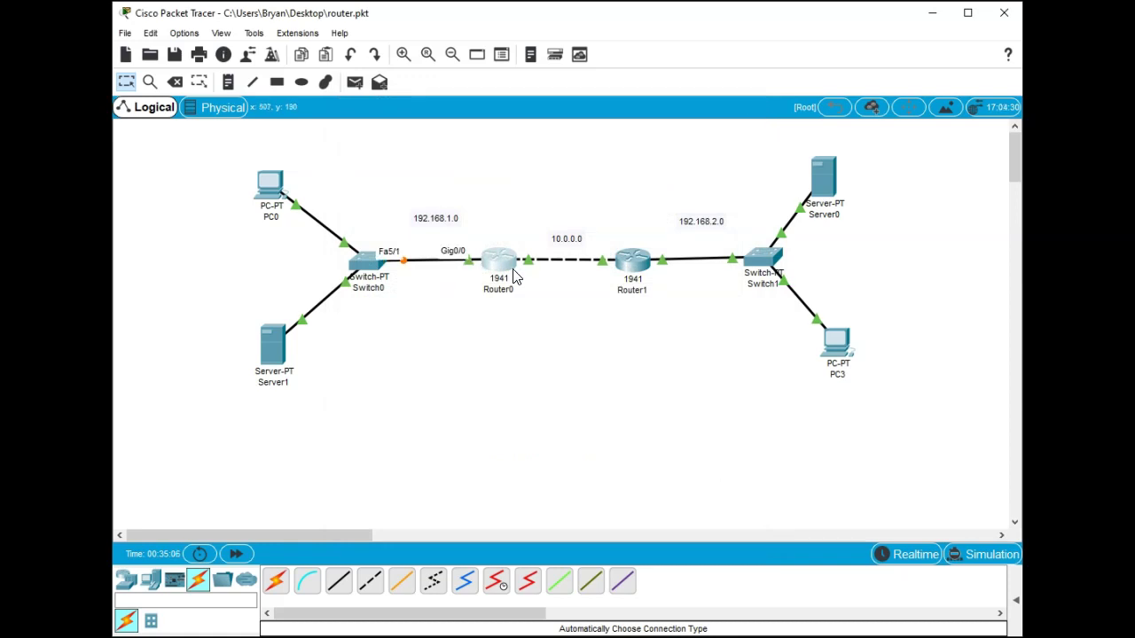
mouse_move(528, 269)
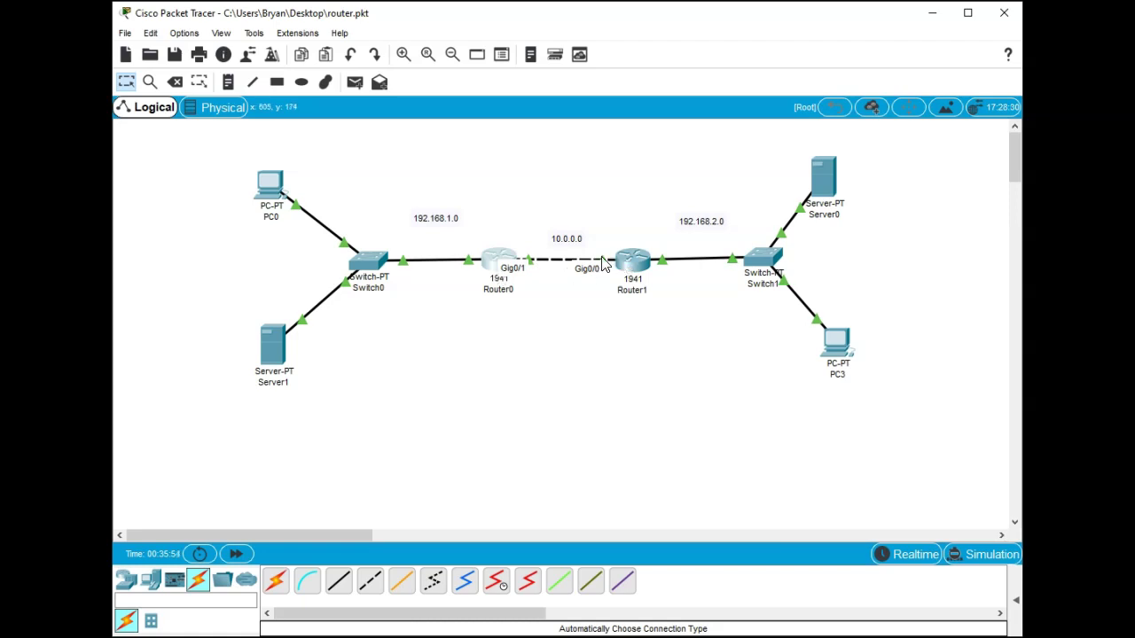
Step: Review Router0's GigabitEthernet0/0 (192.168.1.1, mask 255.255.255.0) after a glance at its CLI
click(499, 261)
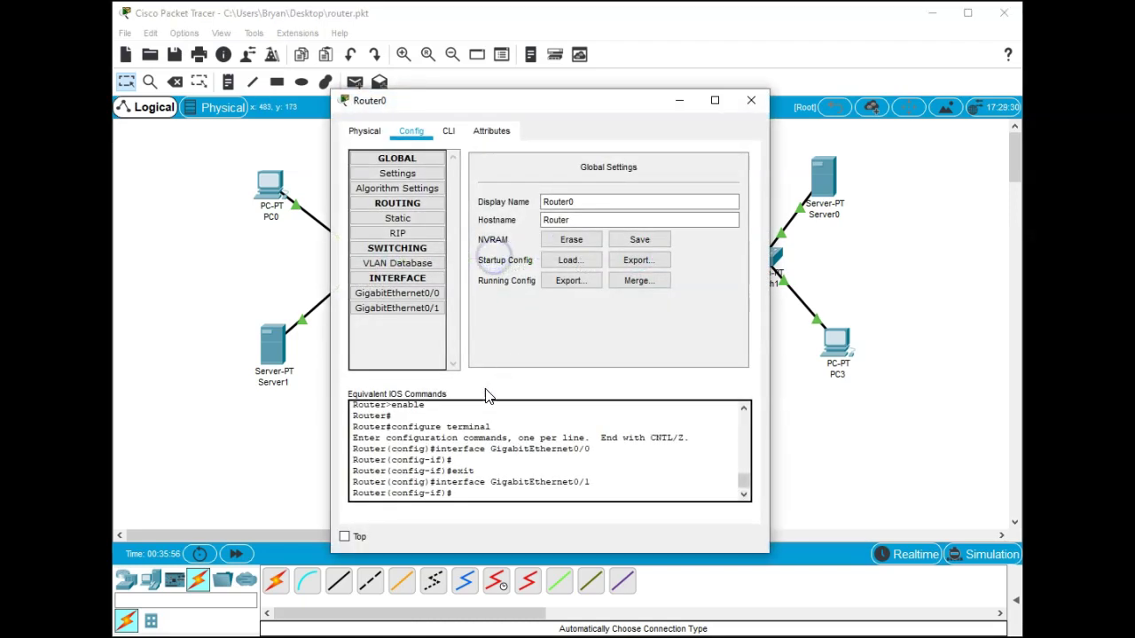
click(413, 294)
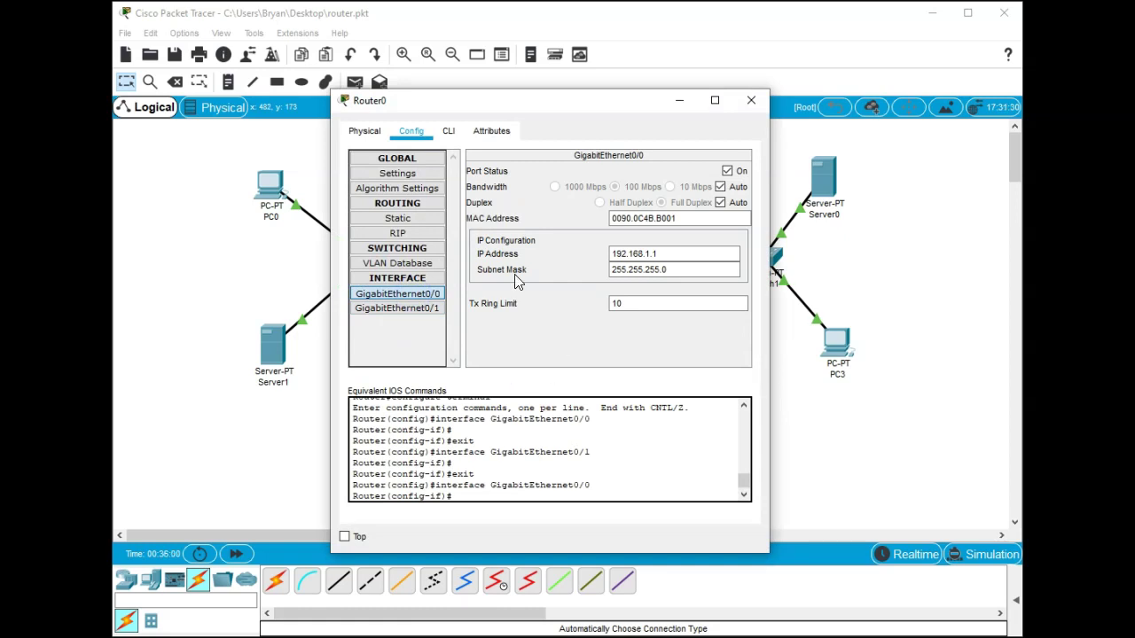
click(449, 131)
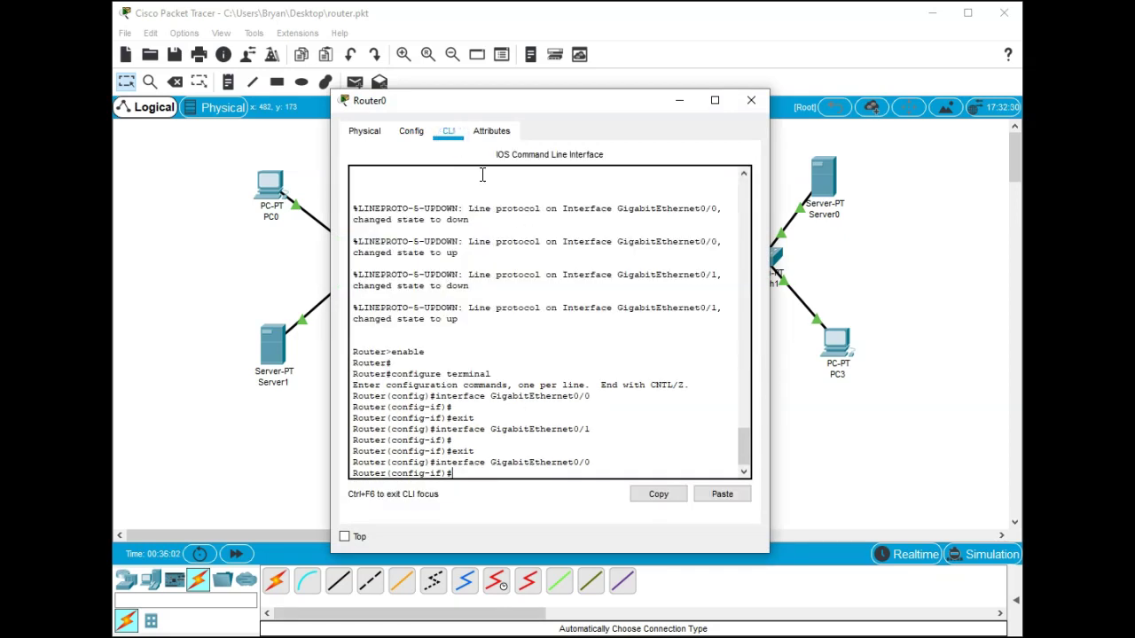
click(543, 398)
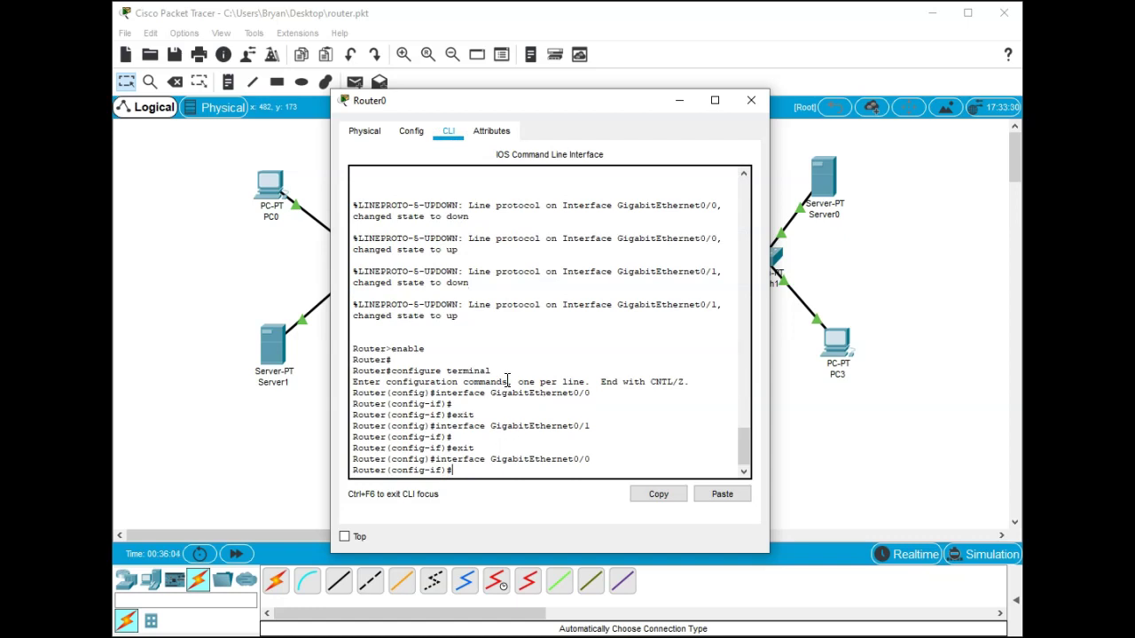
click(410, 130)
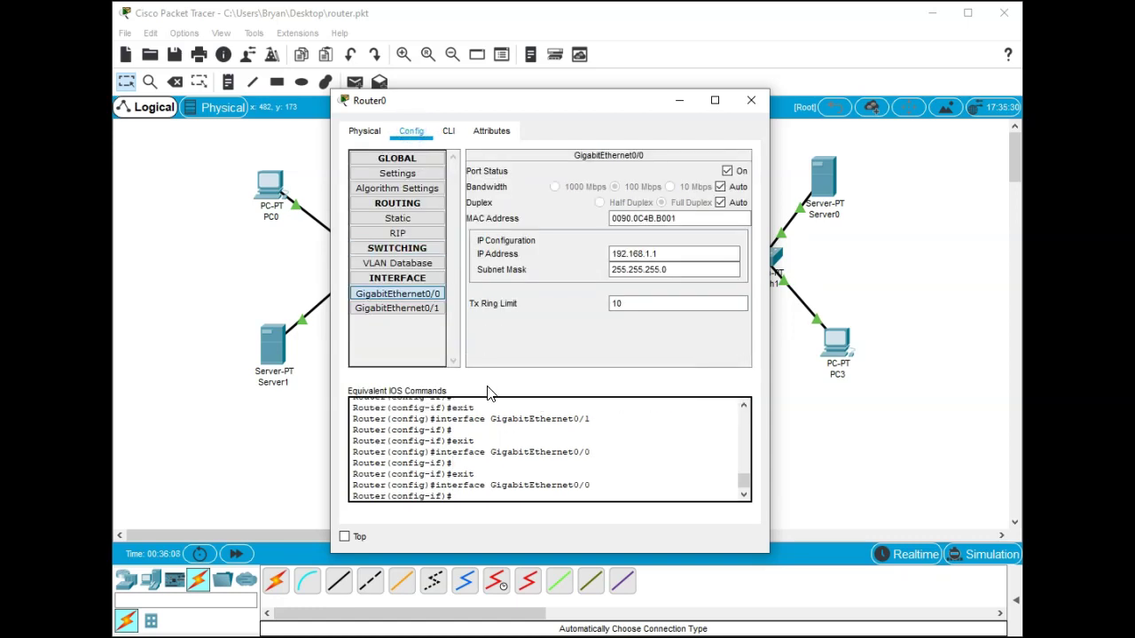
click(406, 295)
click(625, 268)
Step: Turn on Router0's GigabitEthernet0/1 with IP 10.0.0.1, mask 255.0.0.0, then close the window
click(417, 309)
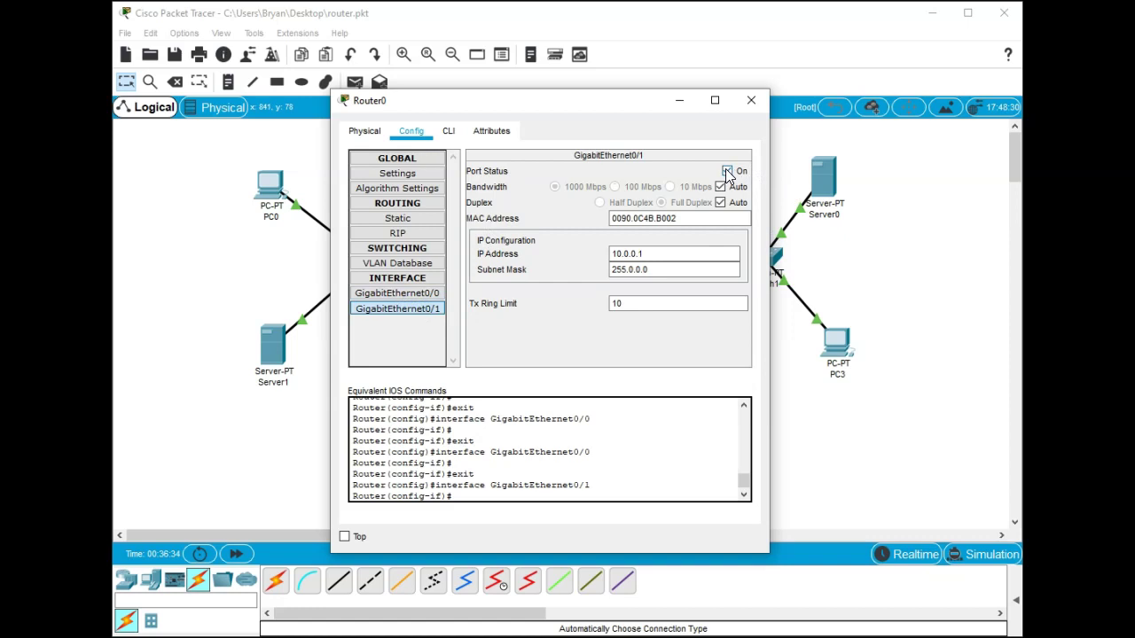
click(726, 171)
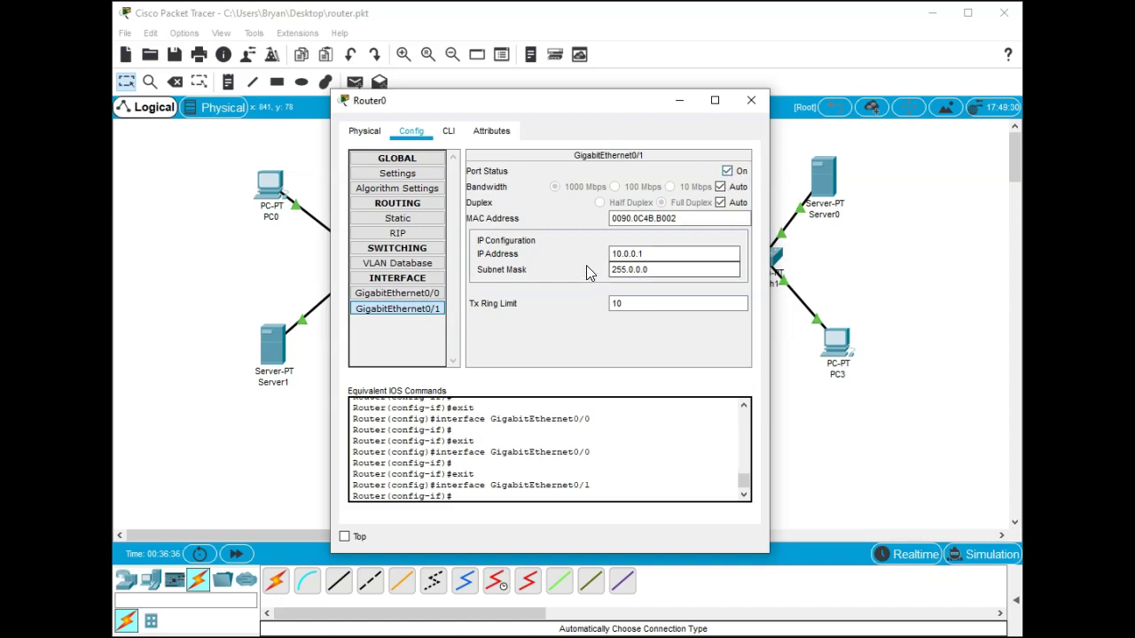
text(1)
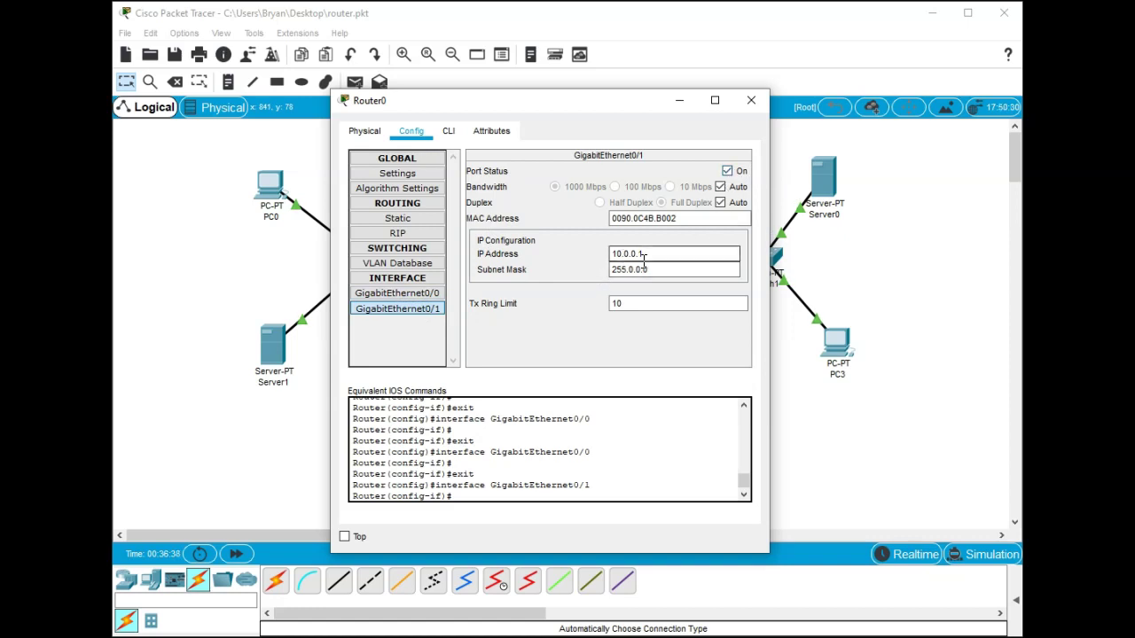
click(624, 272)
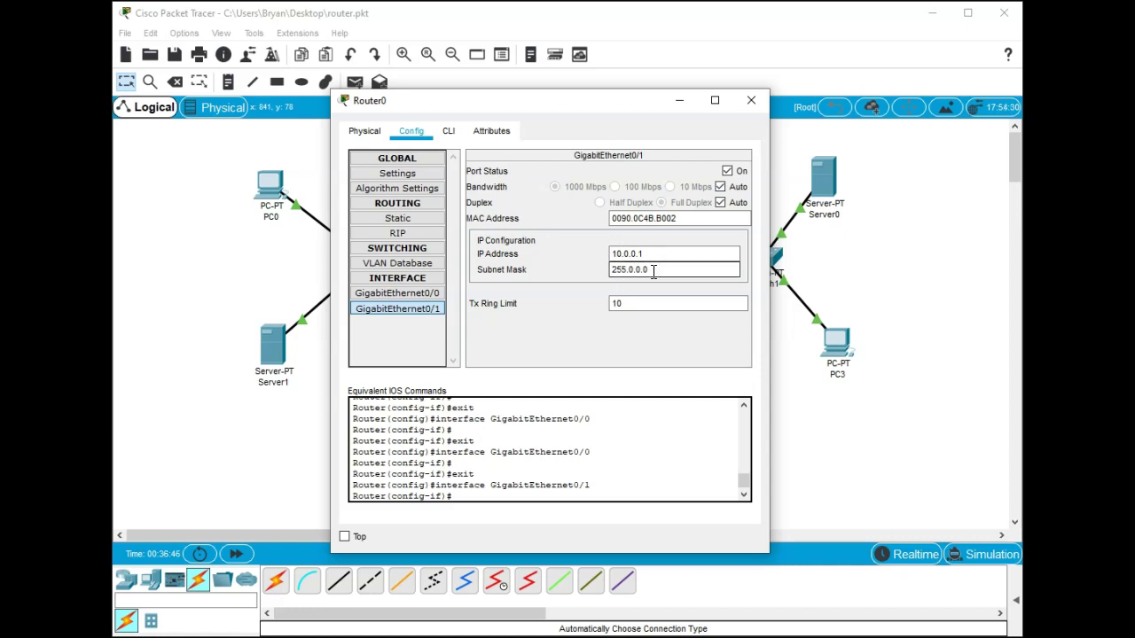
click(751, 101)
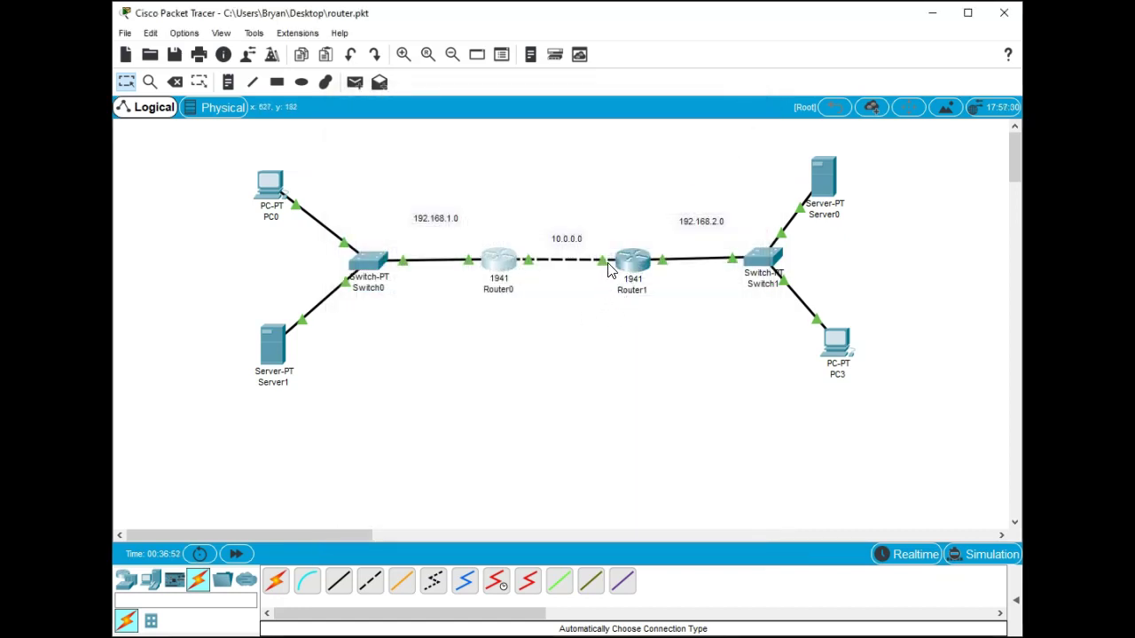
Step: Open Router1's GigabitEthernet0/0 settings, showing 10.0.0.2 with mask 255.0.0.0
mouse_move(603, 269)
mouse_move(665, 269)
click(629, 261)
click(423, 299)
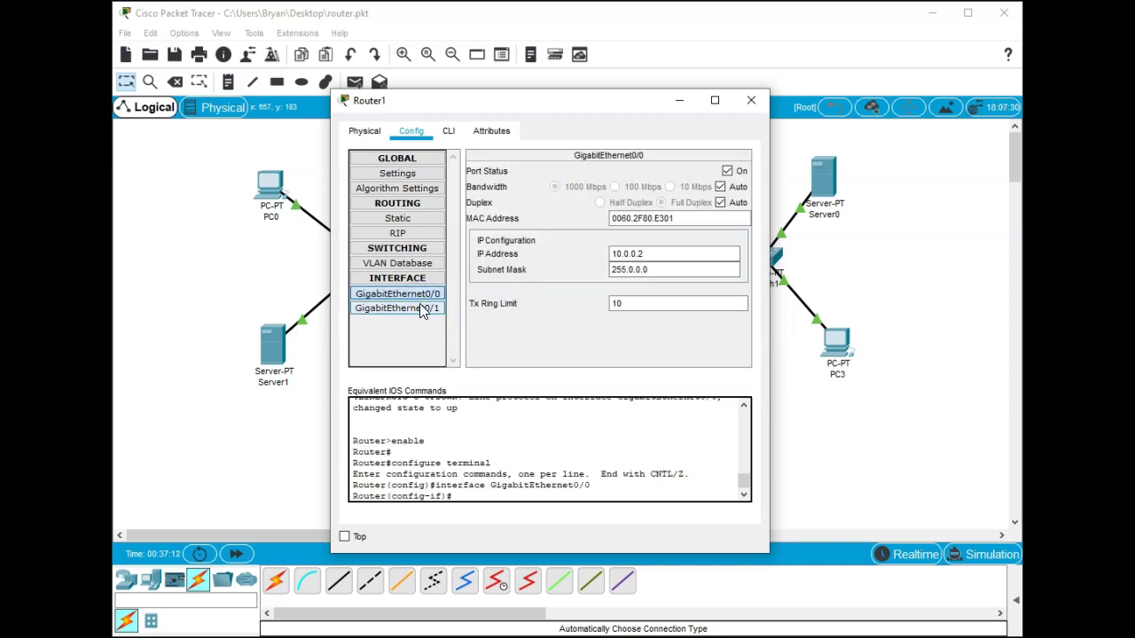
click(612, 254)
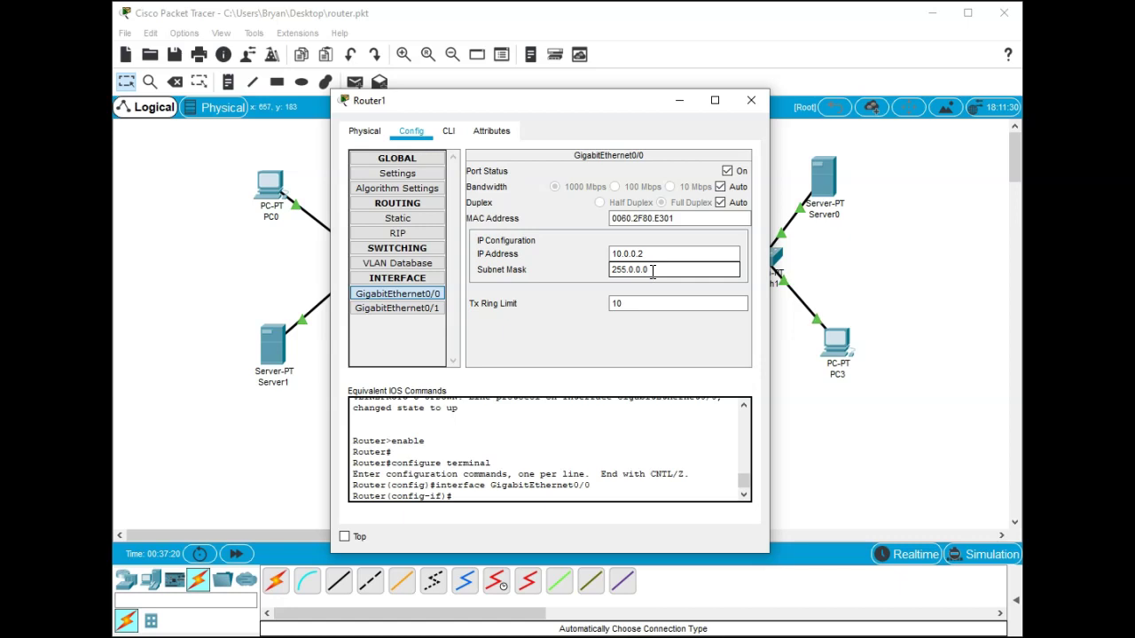
Step: Check Router1's GigabitEthernet0/1 is 192.168.2.1 / 255.255.255.0, then close Router1's window
click(391, 309)
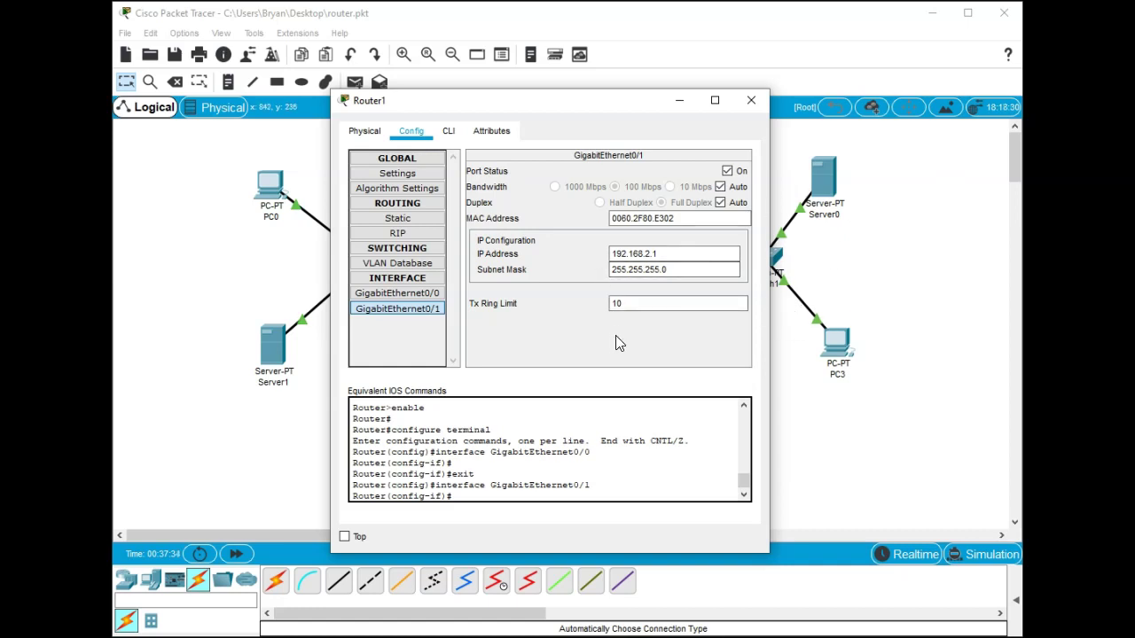
click(749, 103)
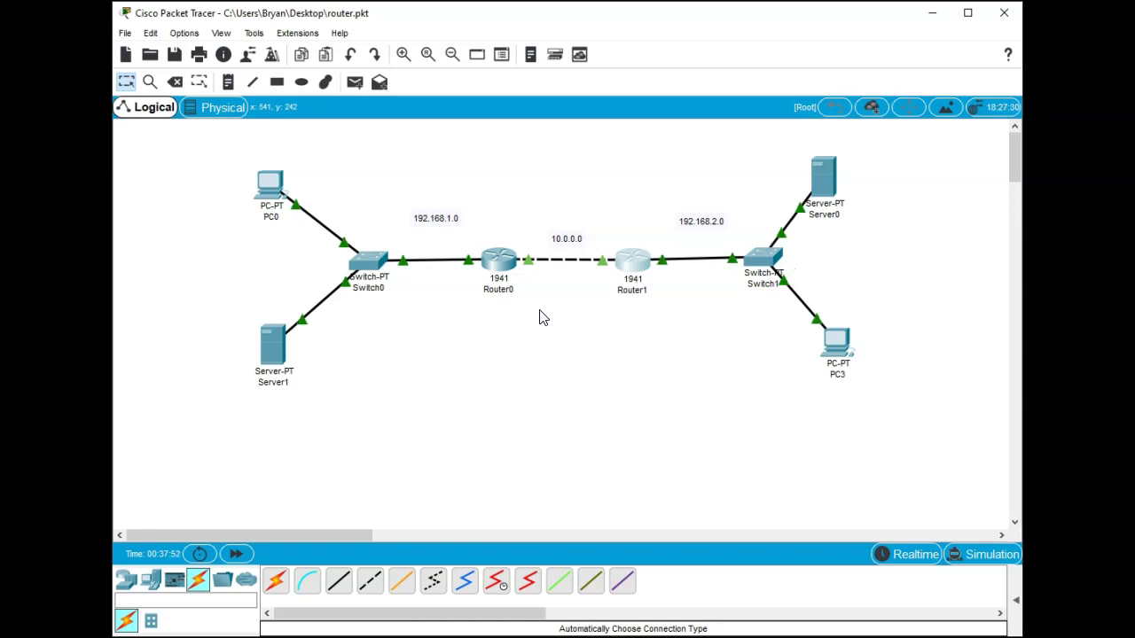
Step: Open Server1's FastEthernet0 config: static 192.168.1.2, mask 255.255.255.0, gateway 192.168.1.1
click(272, 344)
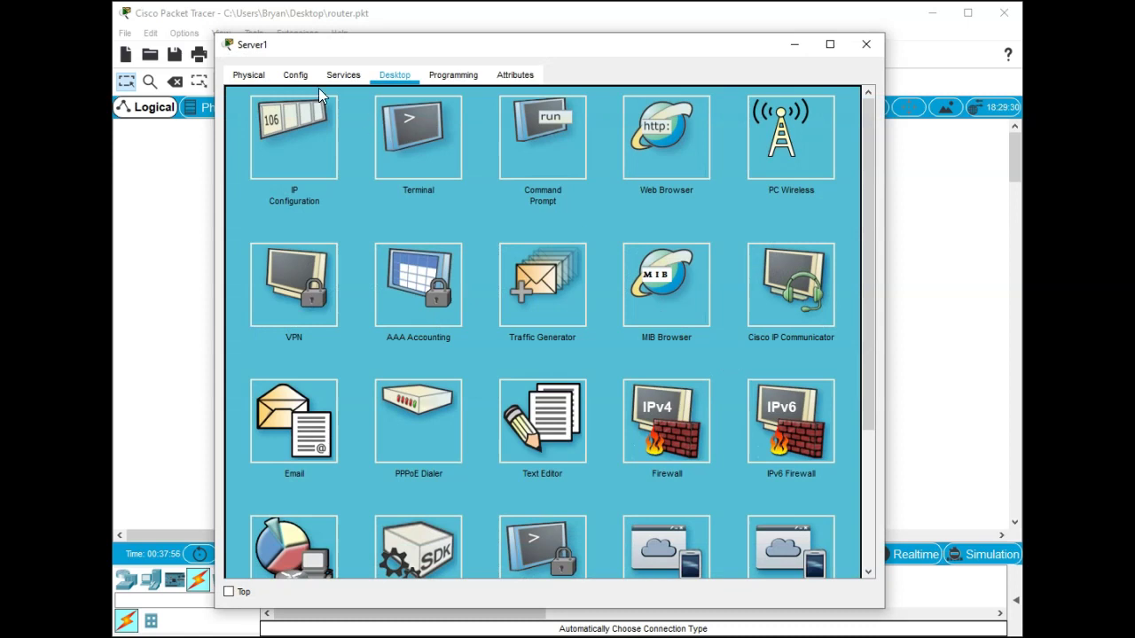
click(297, 76)
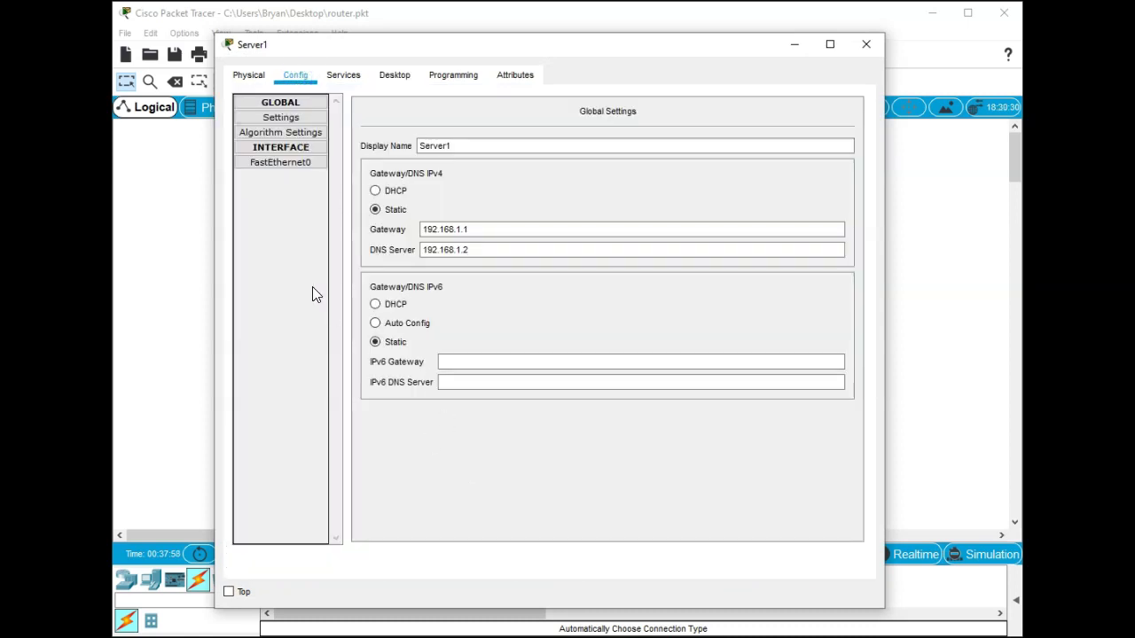
click(290, 162)
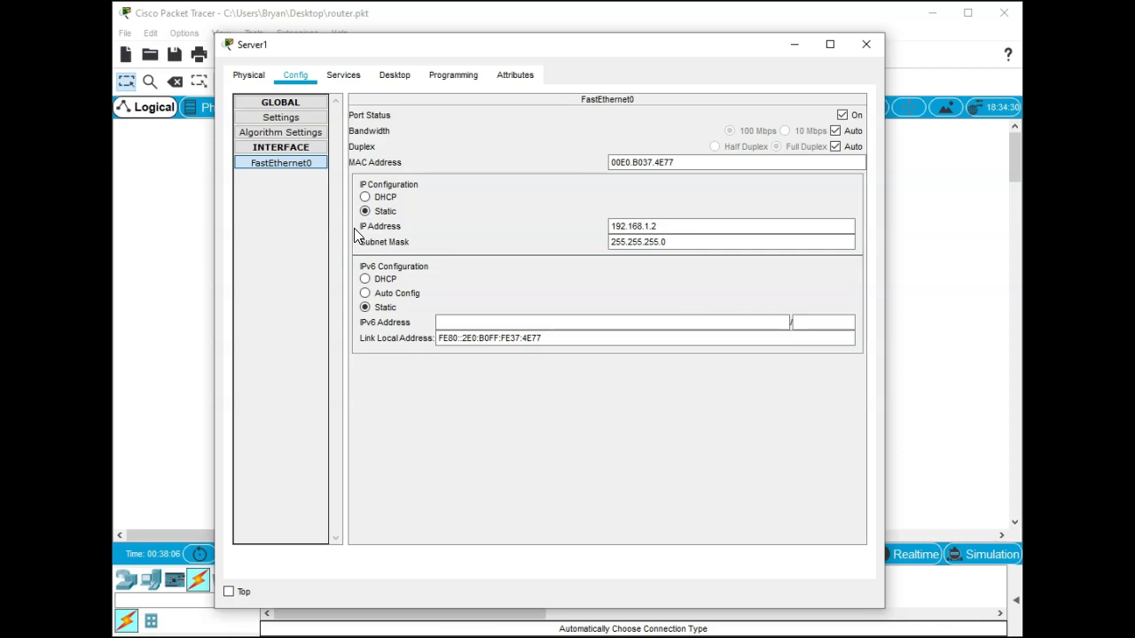
click(656, 226)
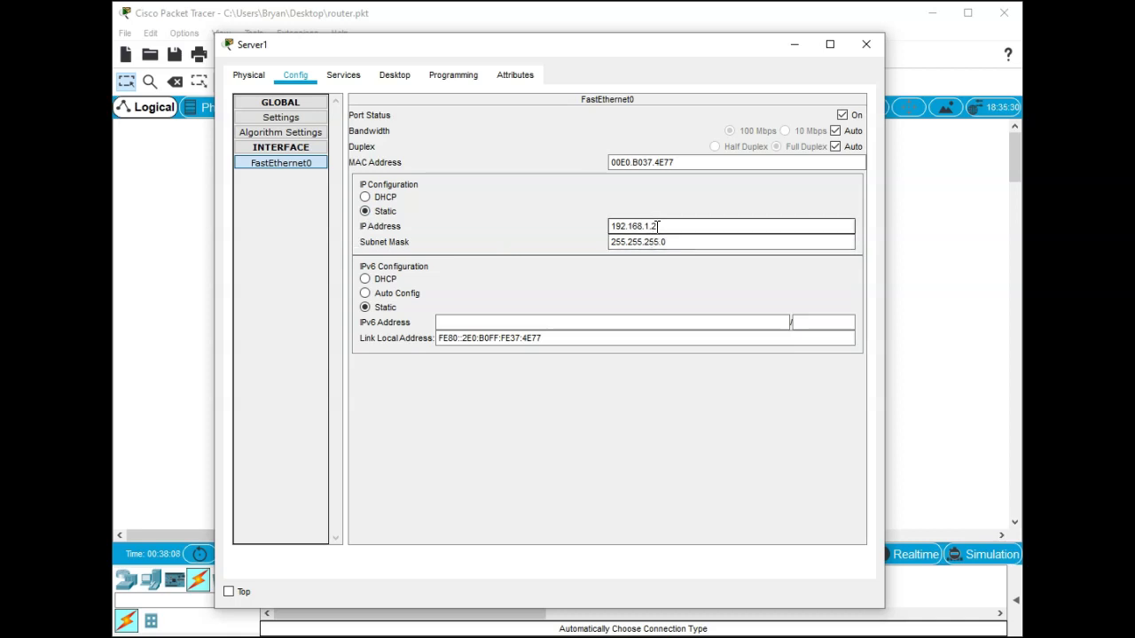
Step: Show Server1's DHCP service and select the serverPool pool starting at 192.168.1.3
click(343, 75)
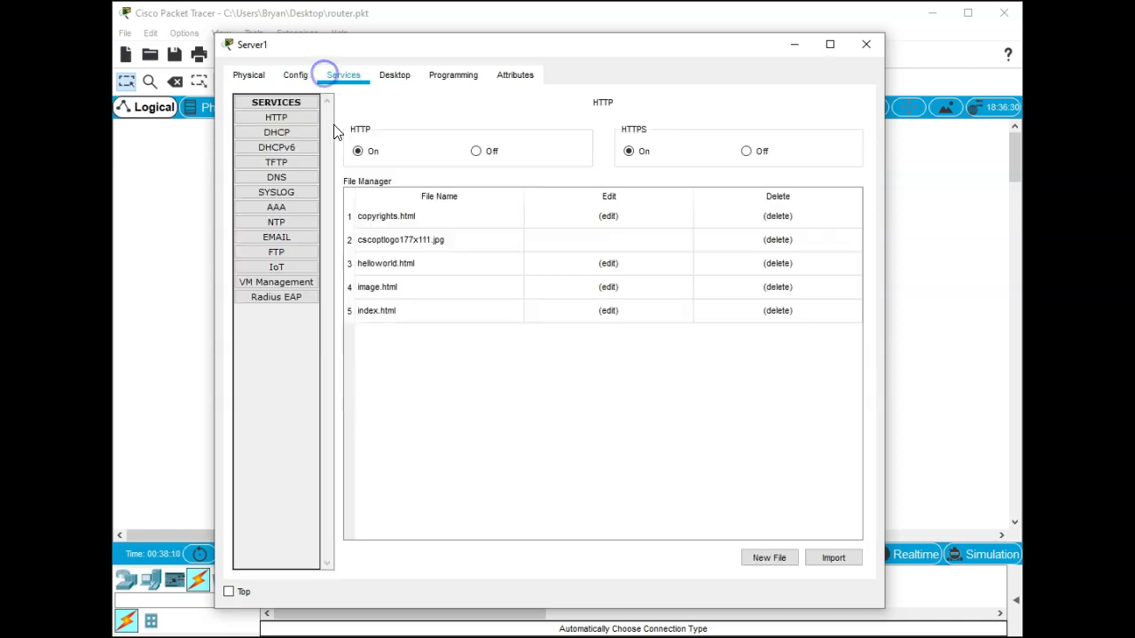
click(277, 132)
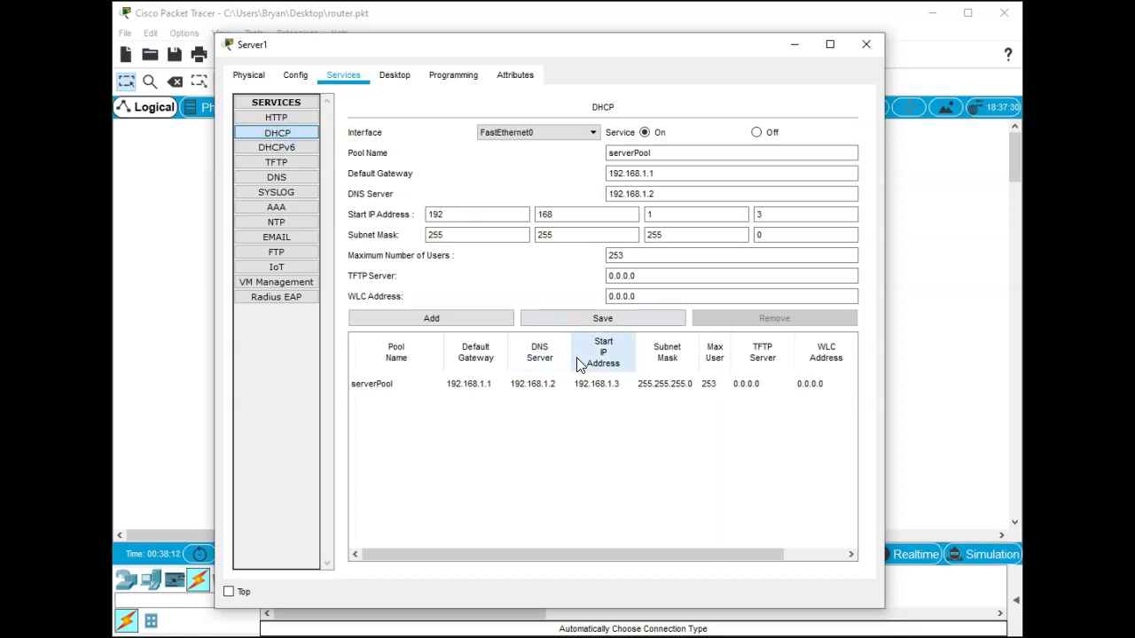
click(585, 388)
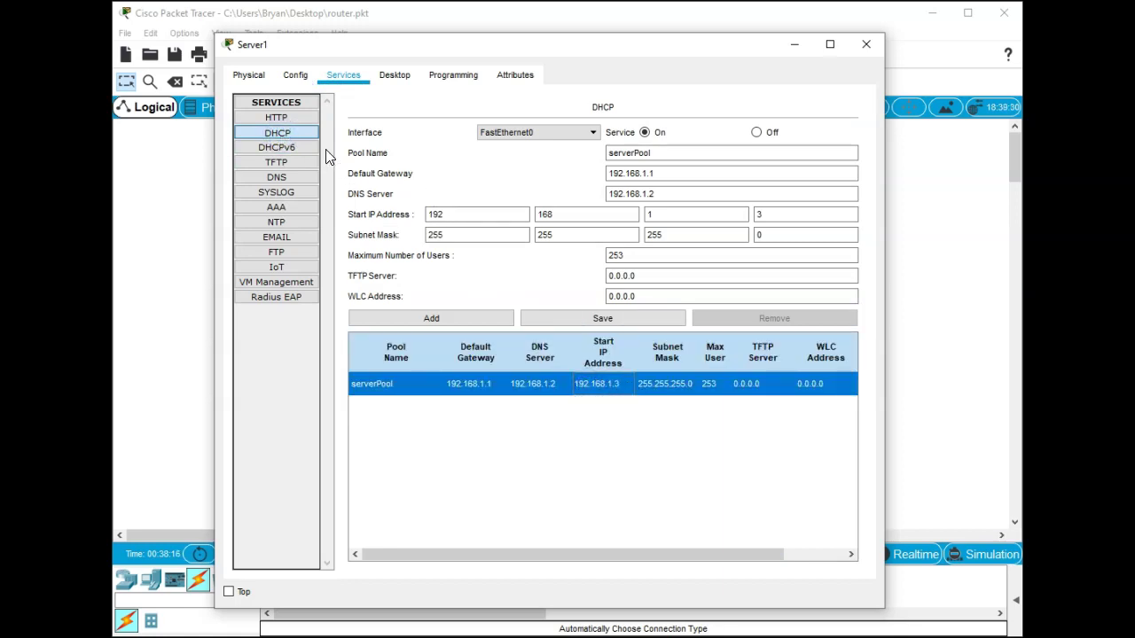
Step: Review Server1's gateway 192.168.1.1 and FastEthernet0 address 192.168.1.2 in its Config tab
click(288, 76)
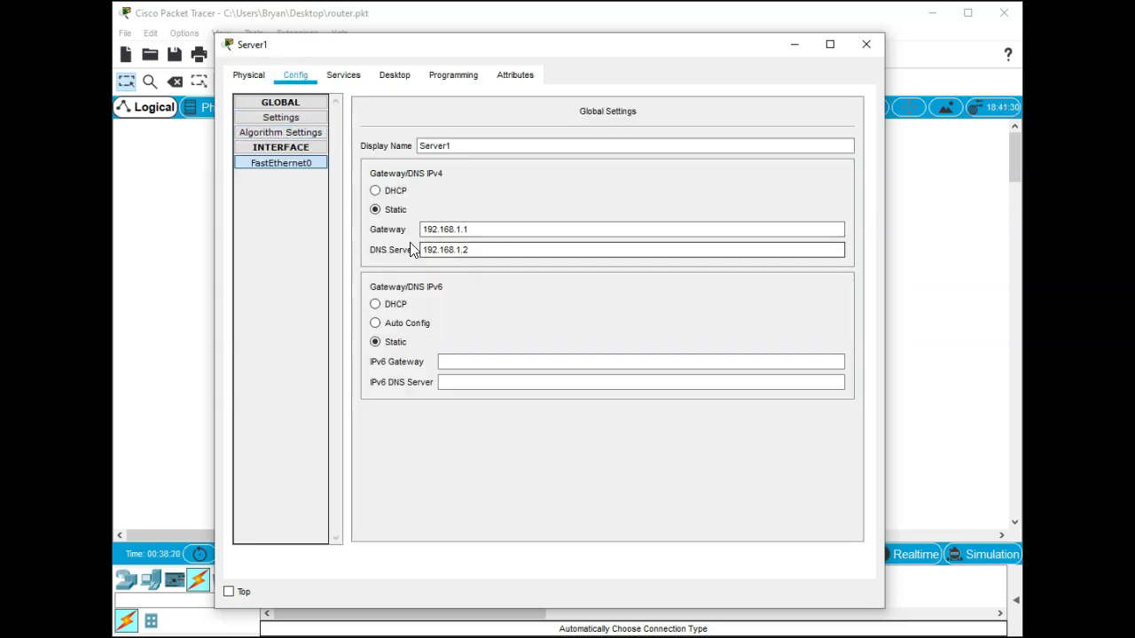
click(461, 231)
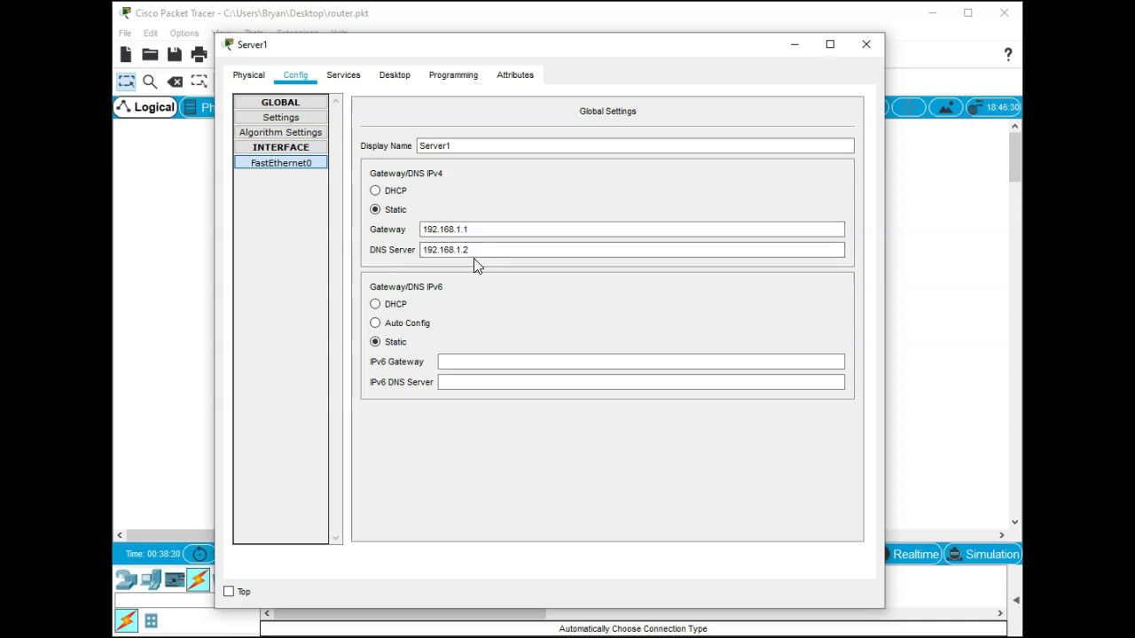
click(287, 164)
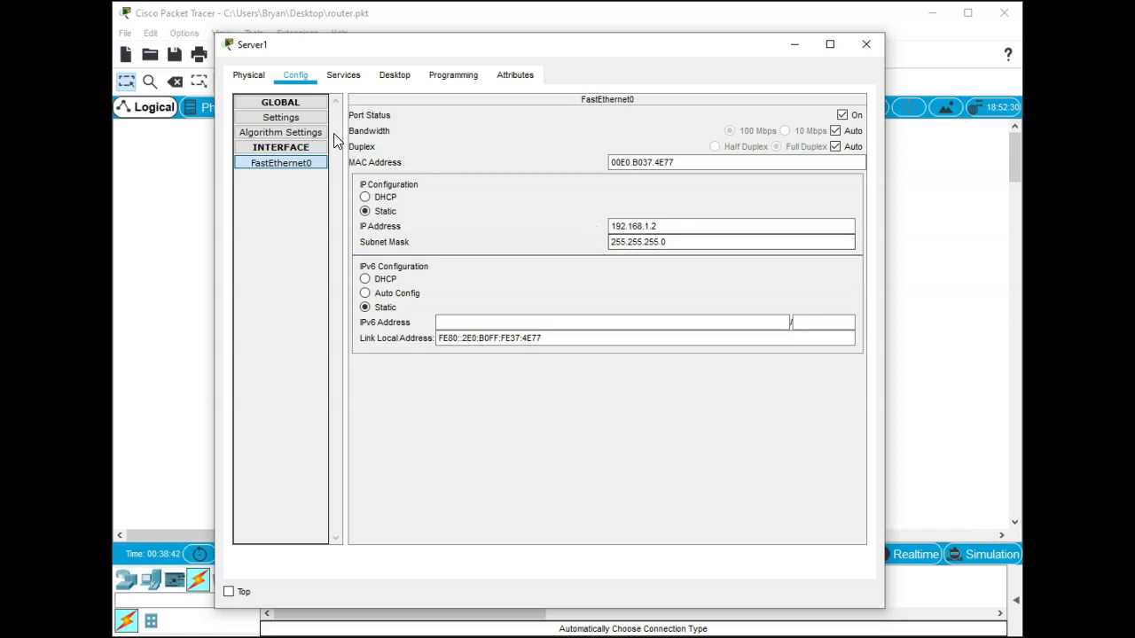
click(302, 117)
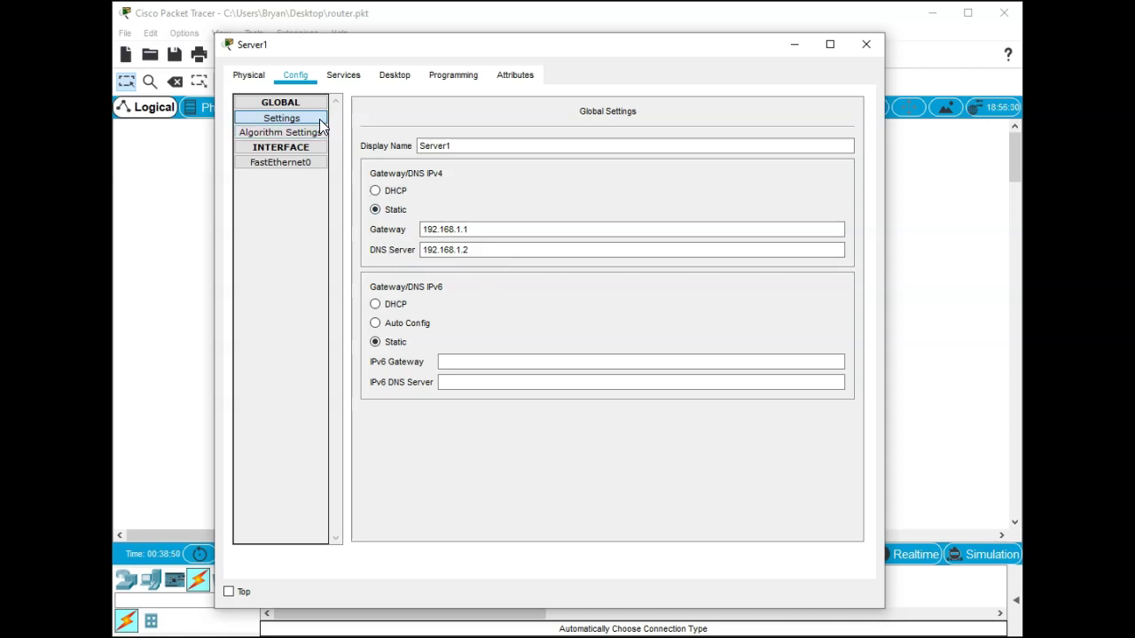
click(296, 116)
click(285, 162)
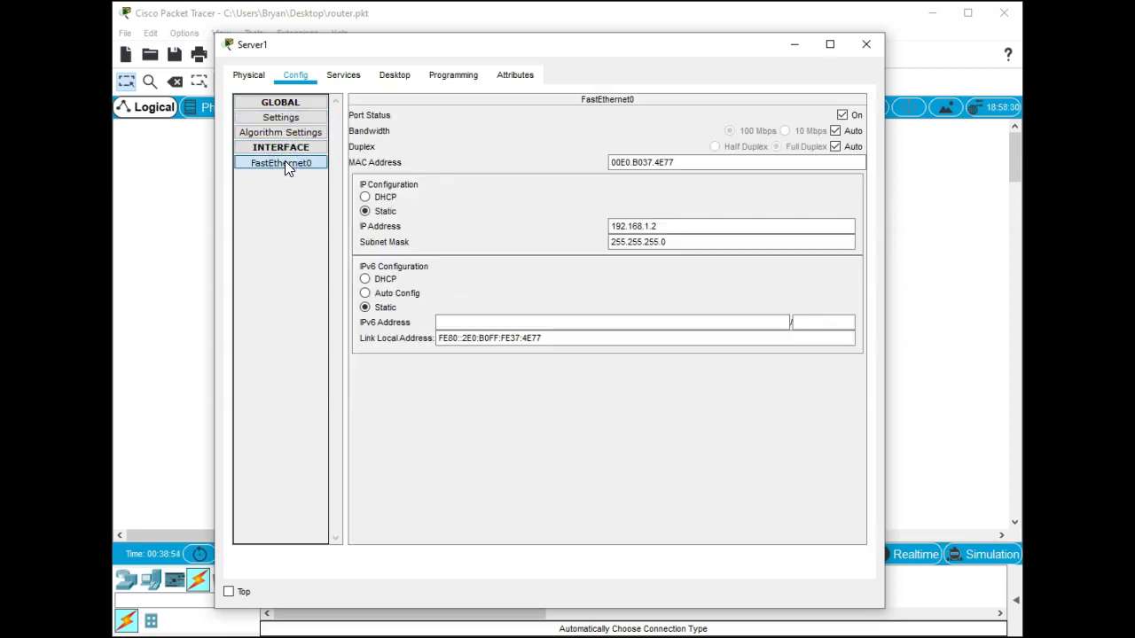
click(281, 118)
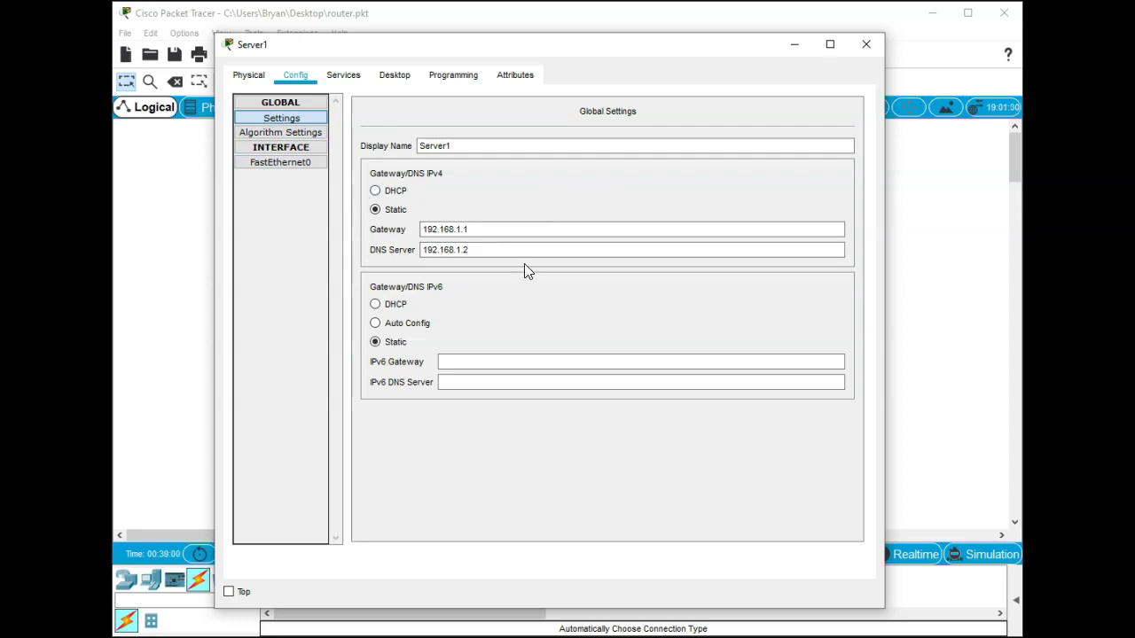
Step: Close Server1 and open Server0's IP Configuration, showing static 192.168.2.2 with gateway 192.168.2.1
click(860, 51)
click(822, 175)
click(316, 139)
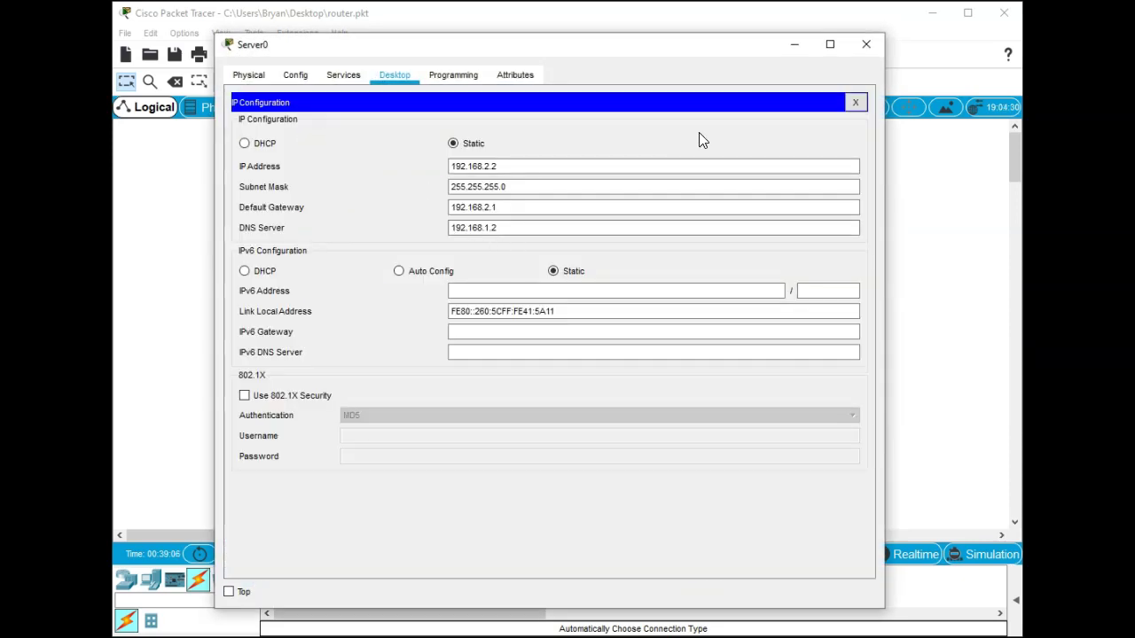
Step: Close Server0, verify Server1's static 192.168.1.2 in IP Configuration, then close Server1
click(855, 104)
click(866, 45)
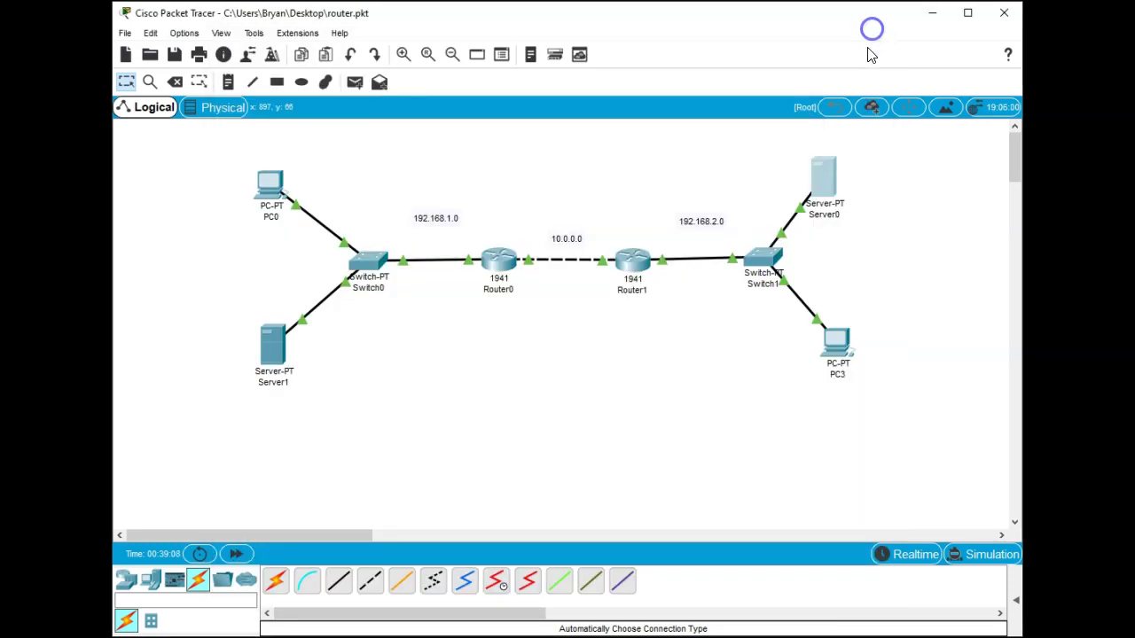
click(273, 344)
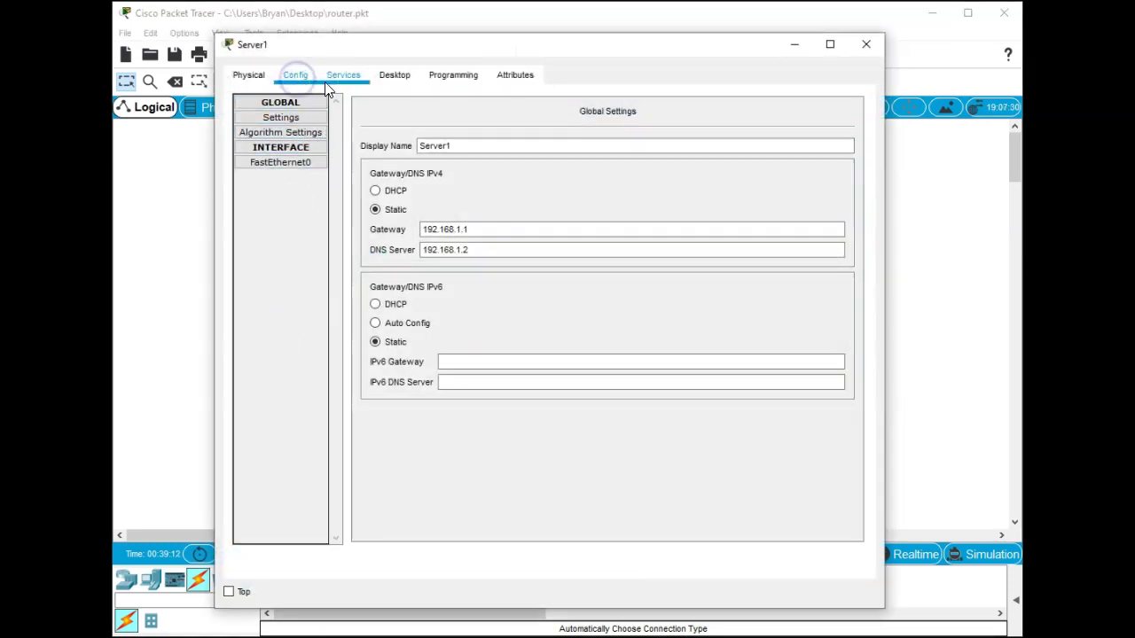
click(394, 75)
click(311, 144)
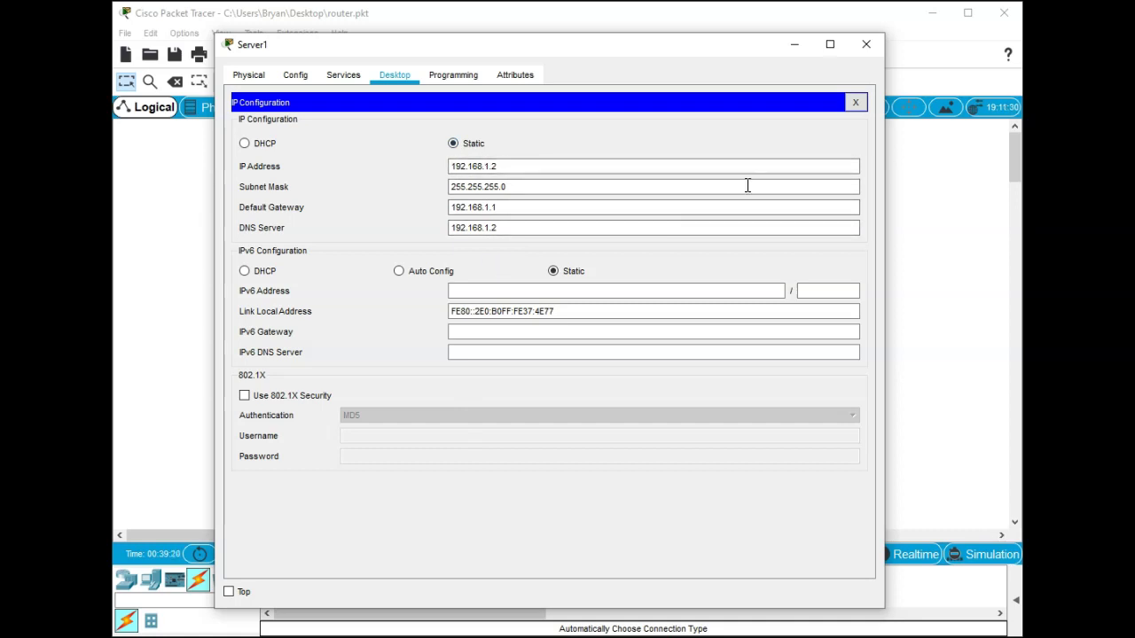
click(856, 102)
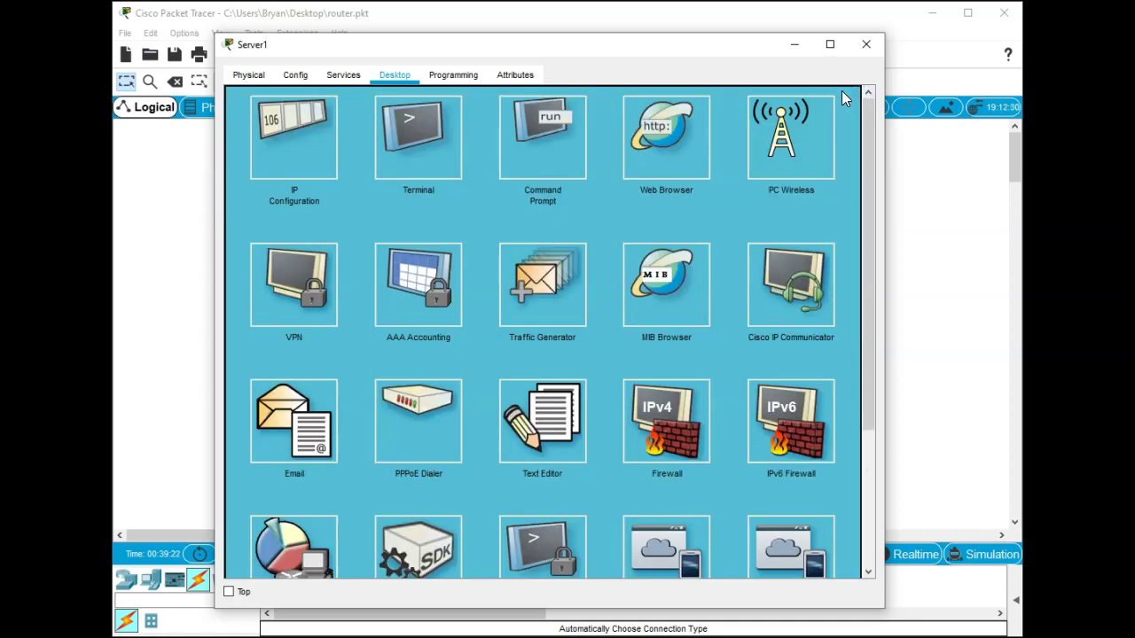
click(864, 46)
click(549, 355)
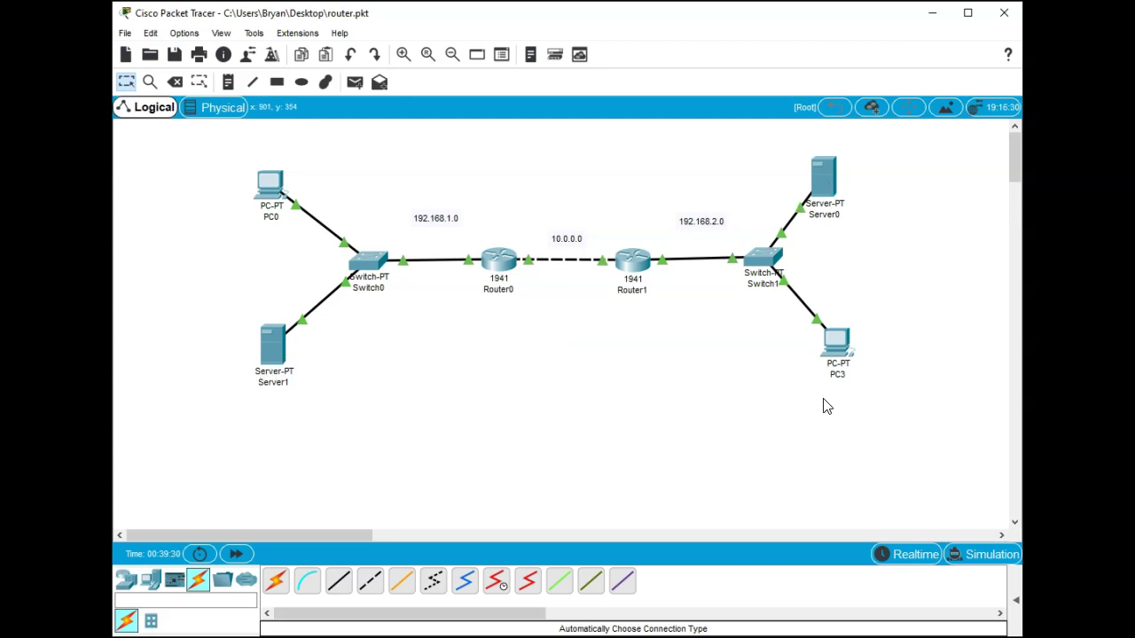
Step: Toggle PC3 from Static back to DHCP so it leases 192.168.2.3, gateway 192.168.2.1
click(837, 344)
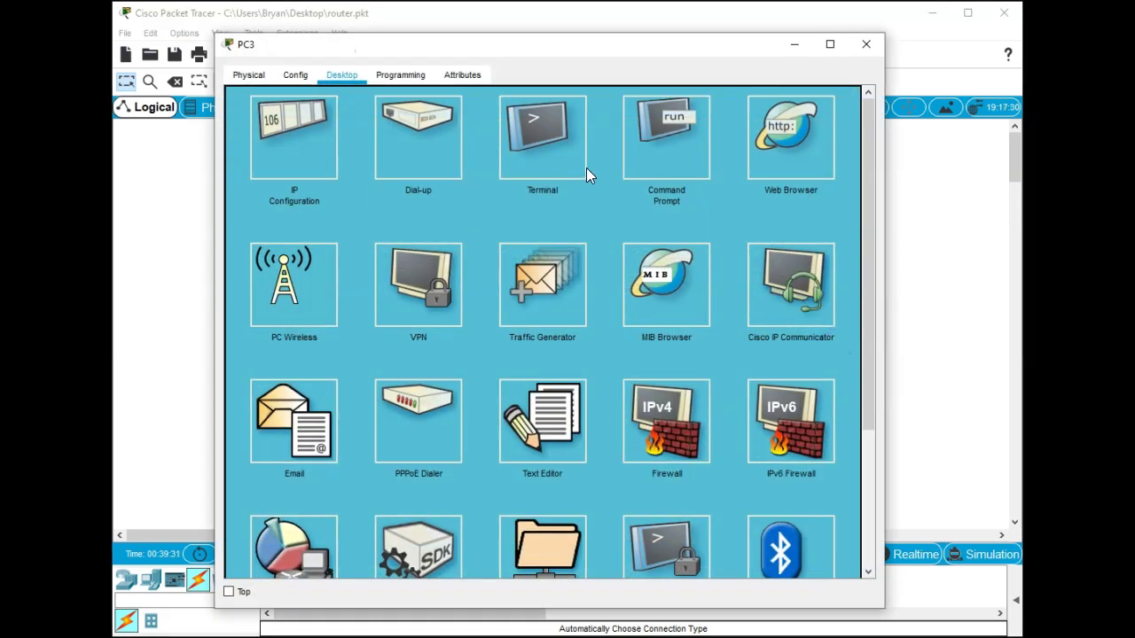
click(295, 124)
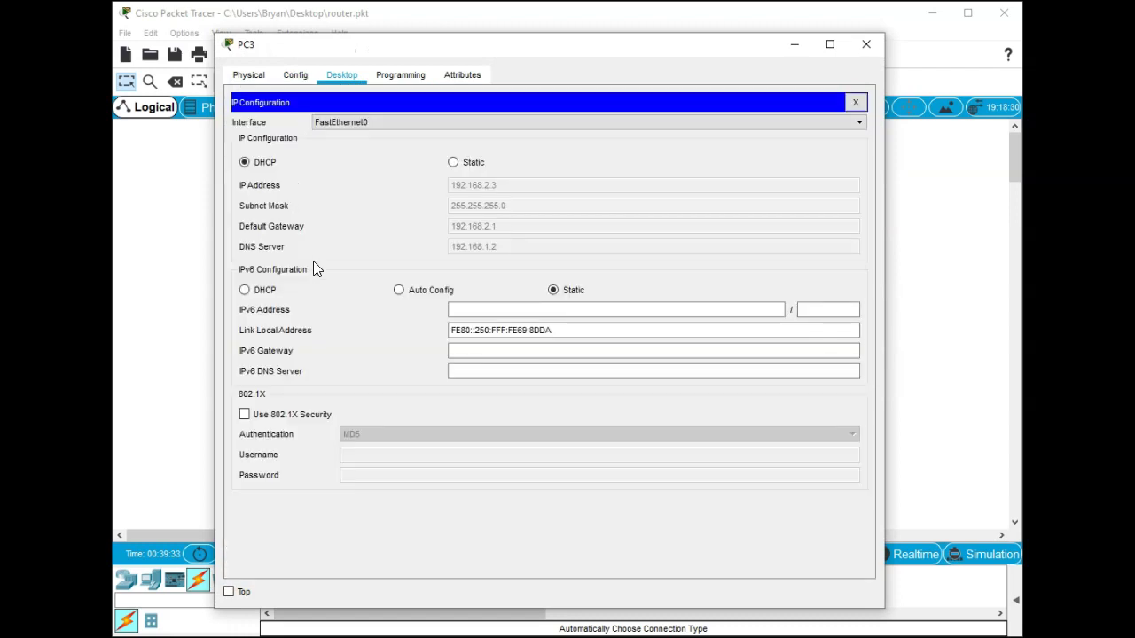
click(449, 162)
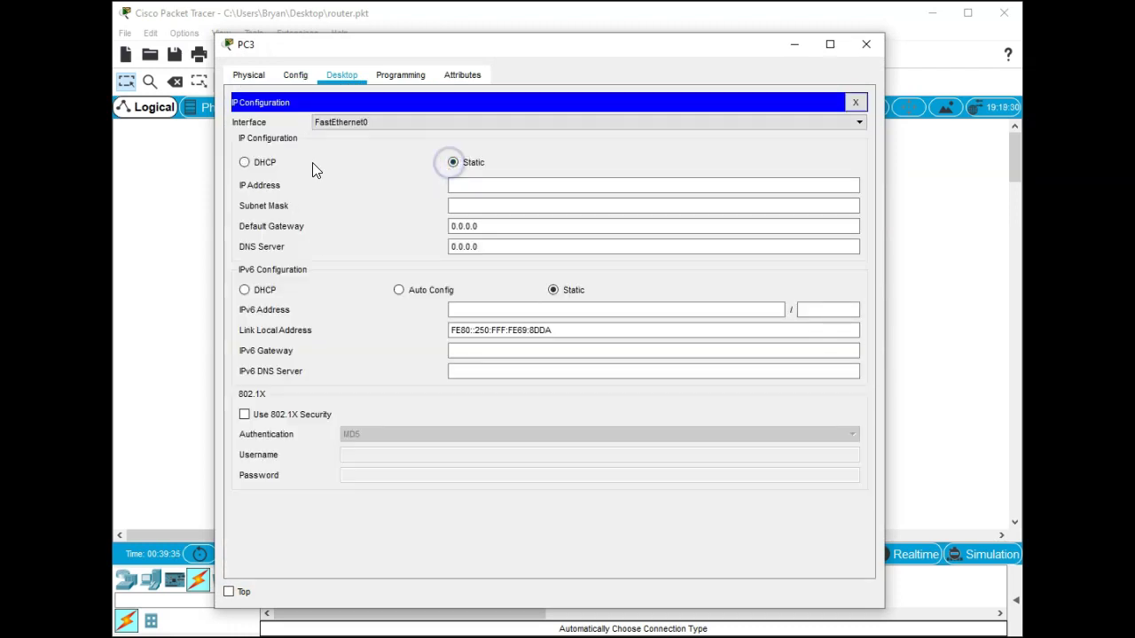
click(266, 159)
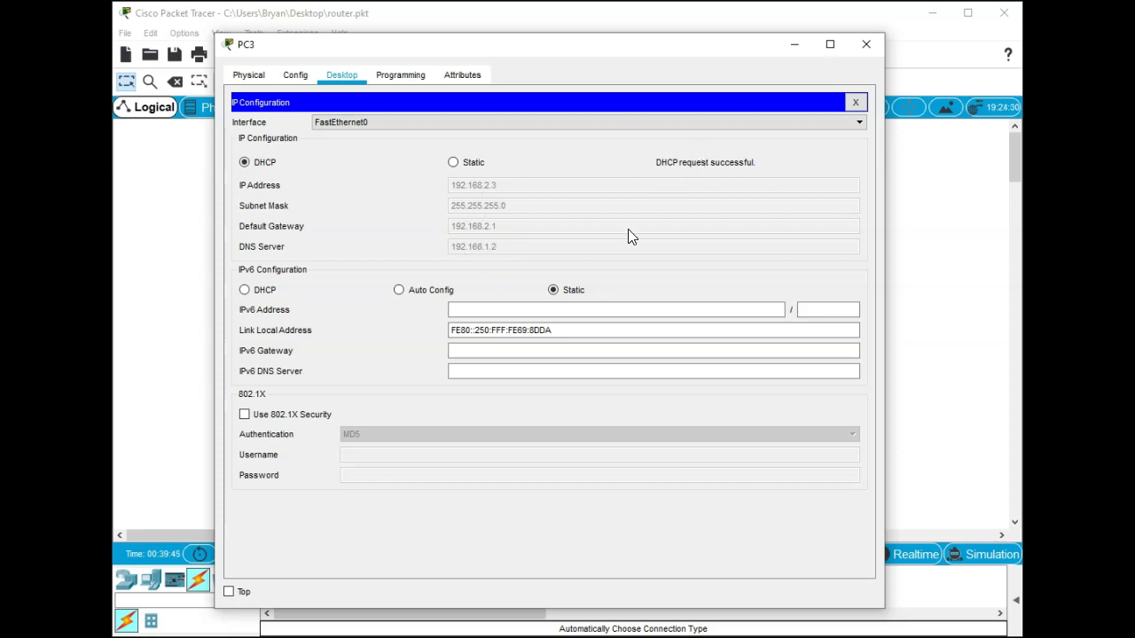
click(866, 43)
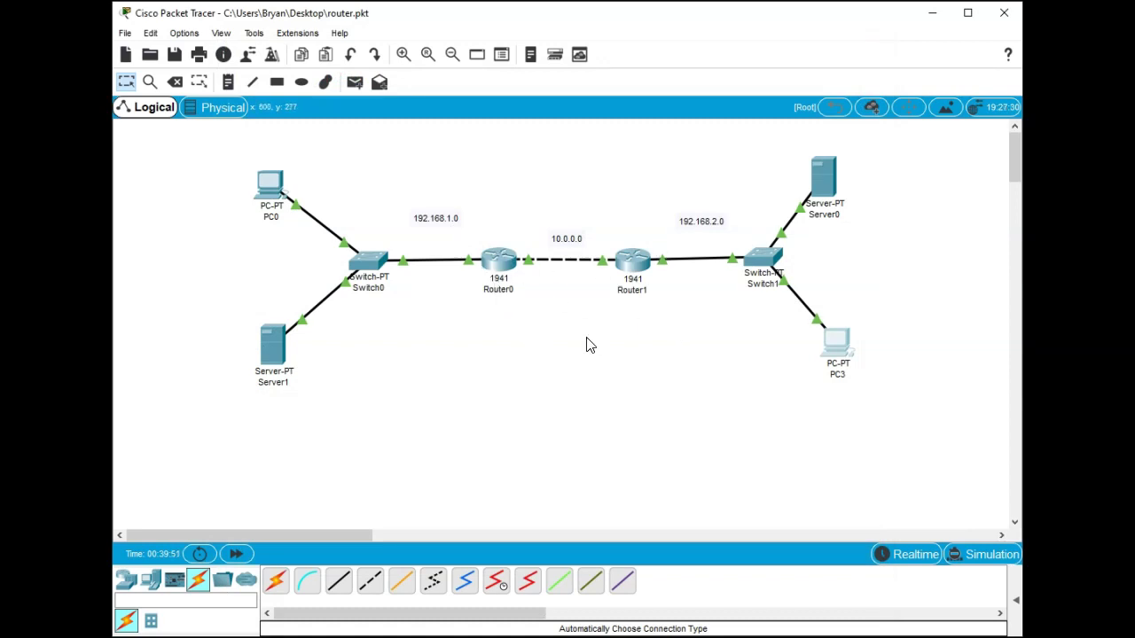
Step: Add RIP networks 10.0.0.0 and 192.168.1.0 in Router0's Config > RIP settings
click(500, 259)
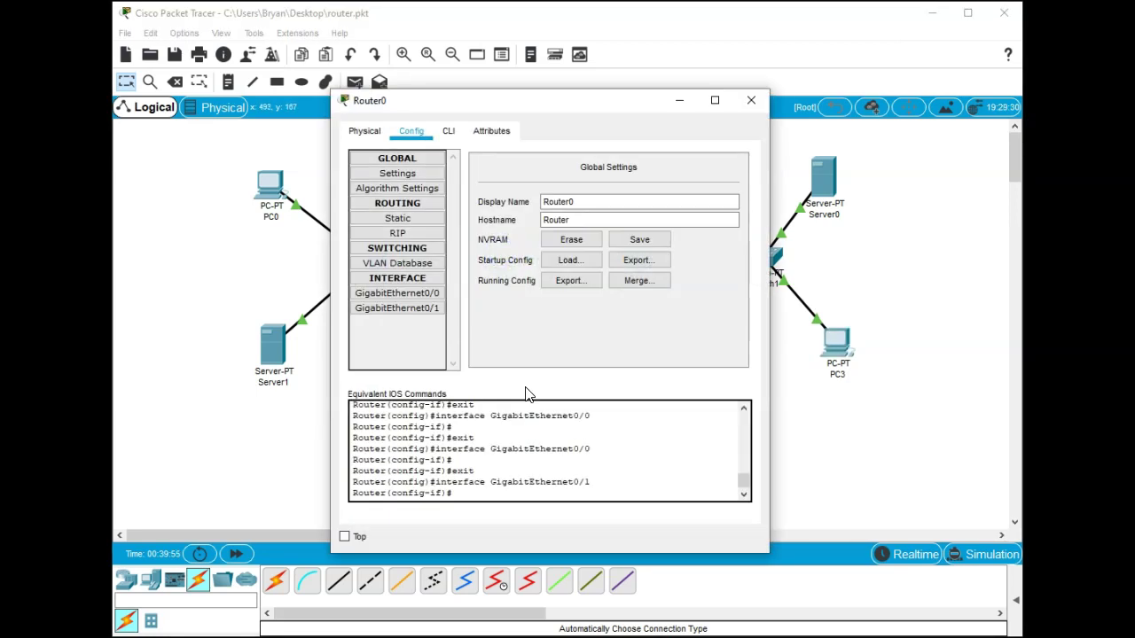
drag(624, 110, 877, 32)
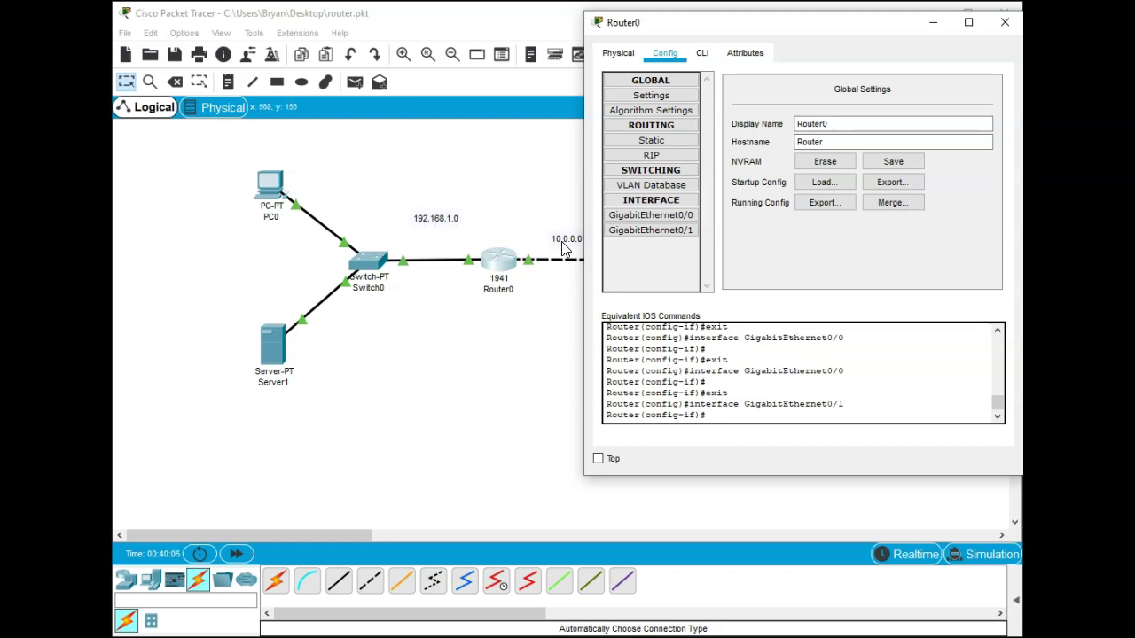
click(651, 154)
click(888, 101)
text(10.0.0.1)
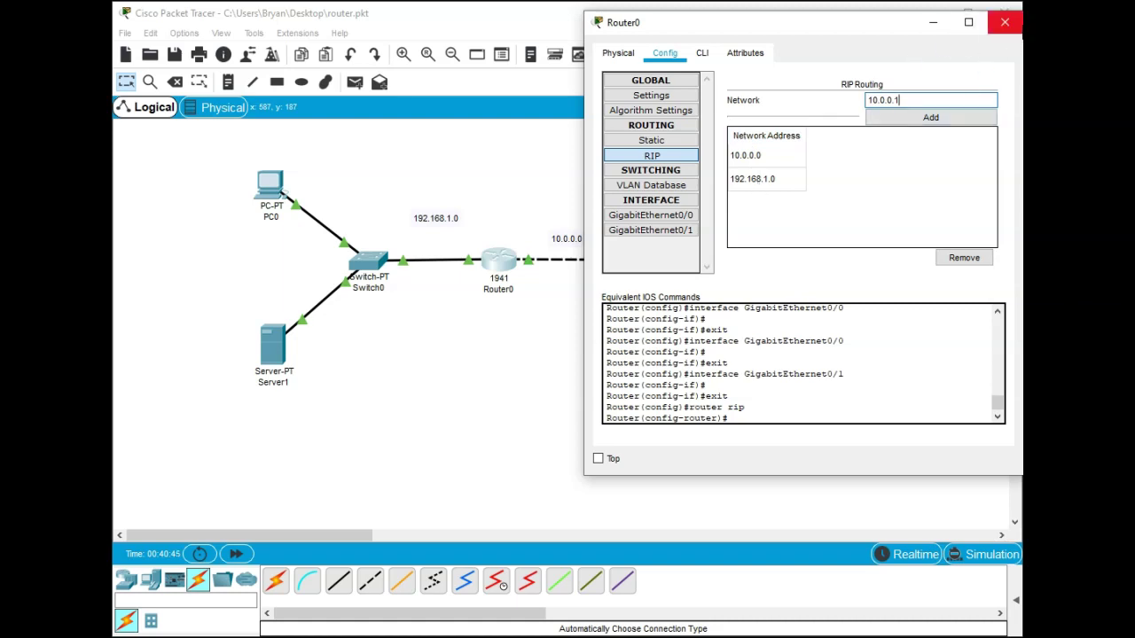
click(1005, 22)
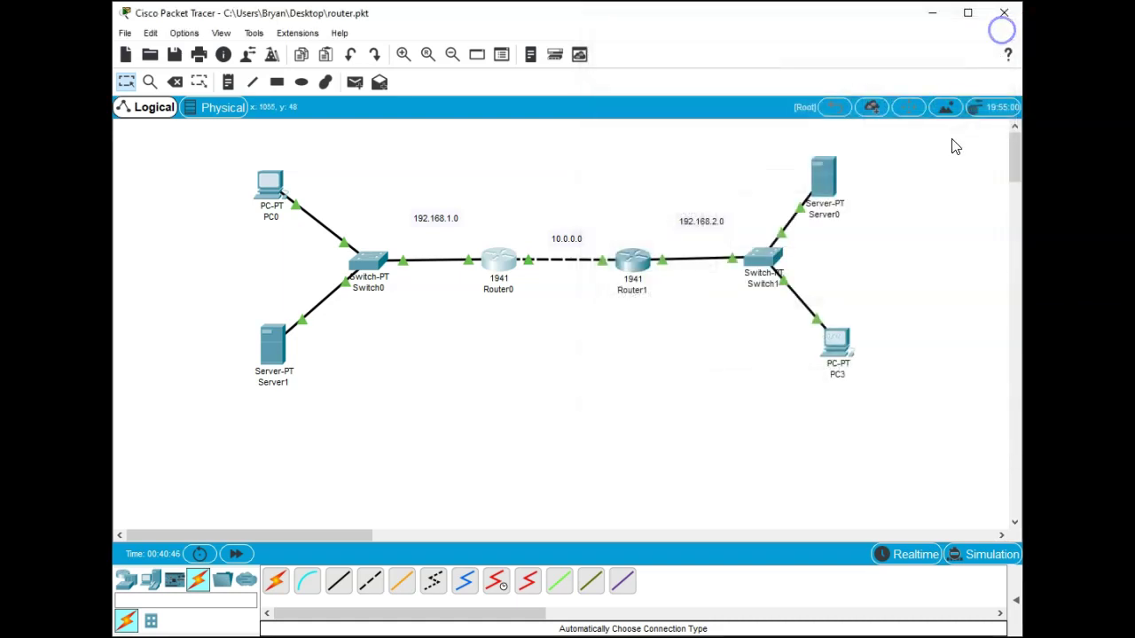
Step: Show Router1's RIP settings listing networks 10.0.0.0 and 192.168.2.0
click(634, 253)
click(398, 233)
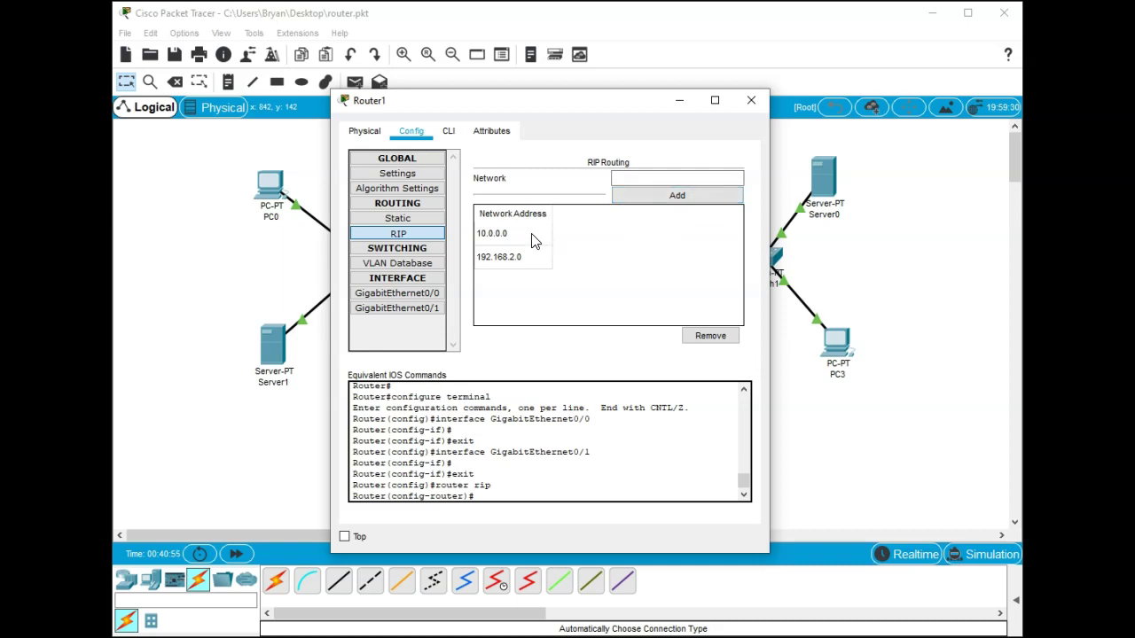
drag(635, 114, 457, 91)
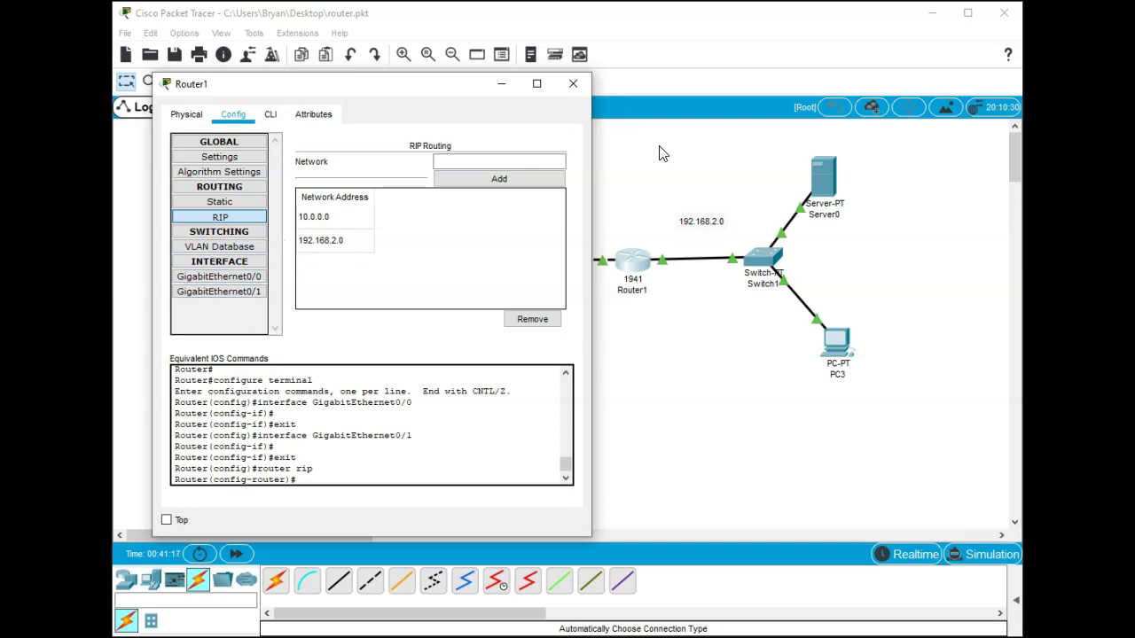
Step: Close Router1's window and deselect it, leaving the two-router topology in view
click(571, 82)
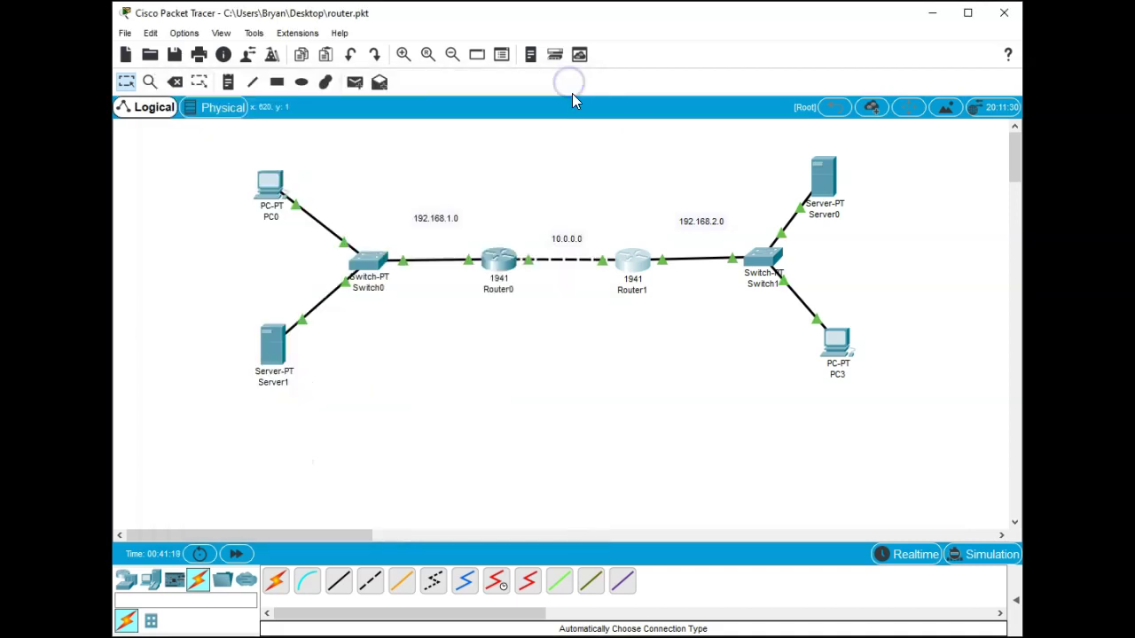
click(633, 330)
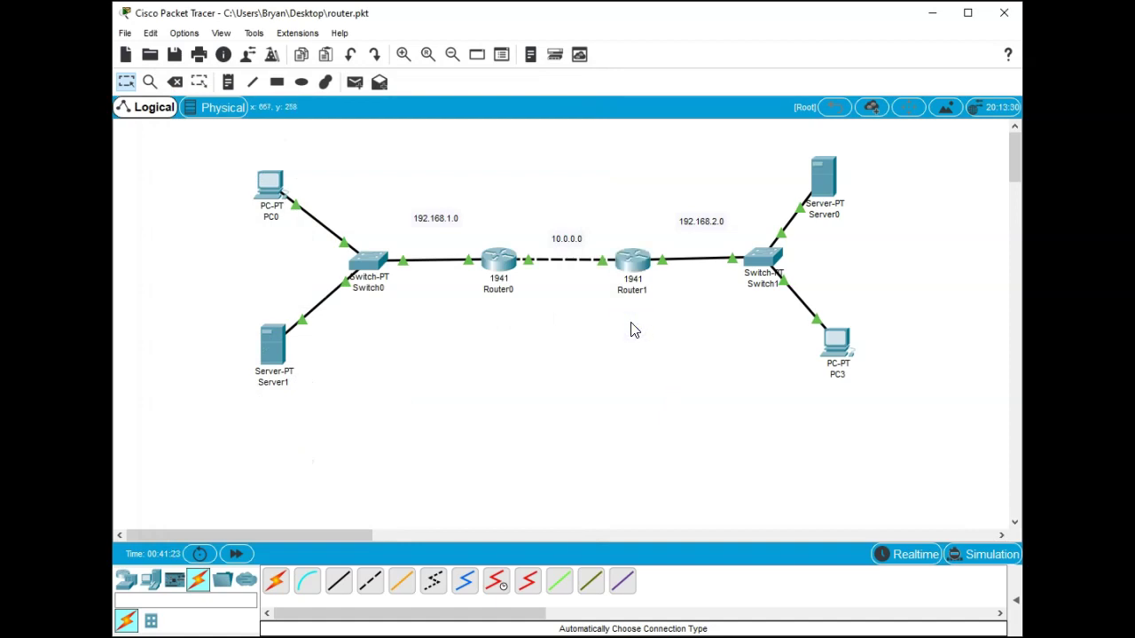